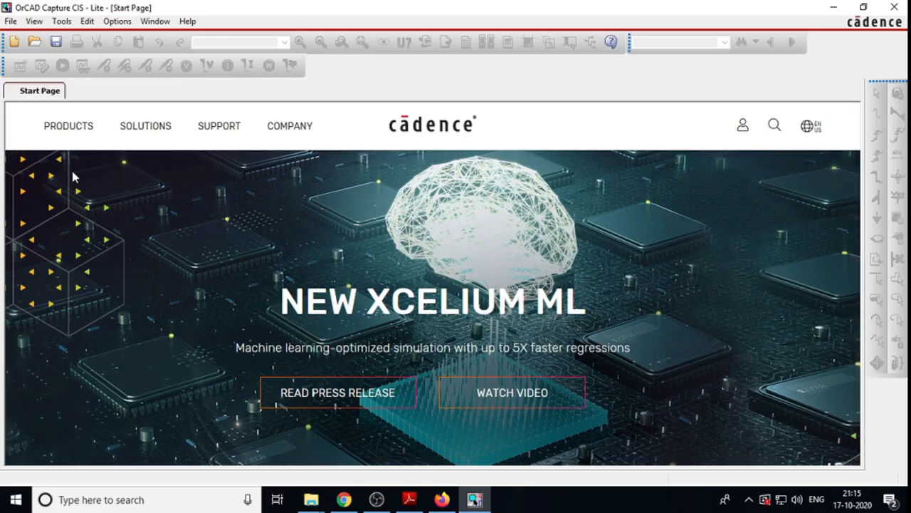
Create a blank Analog or Mixed A/D project named scmitt in E:\spice work.
left_click(10, 22)
mouse_move(35, 43)
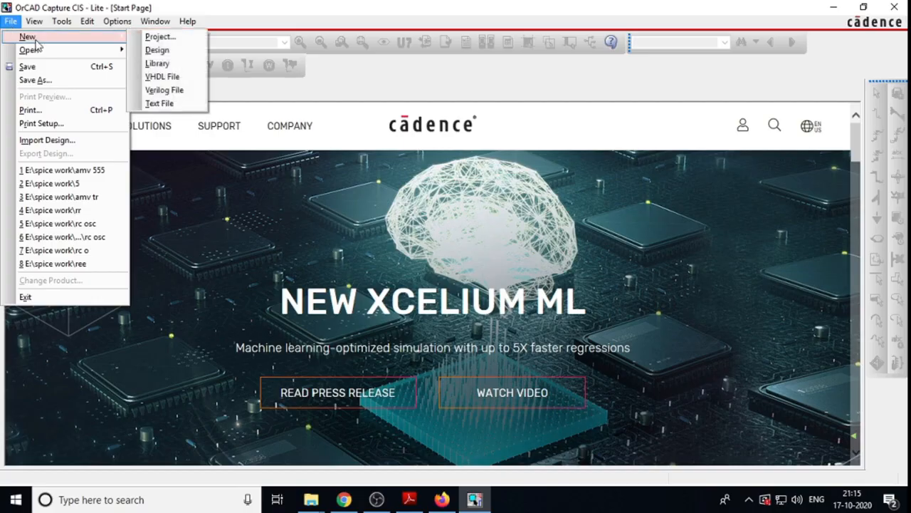
left_click(159, 39)
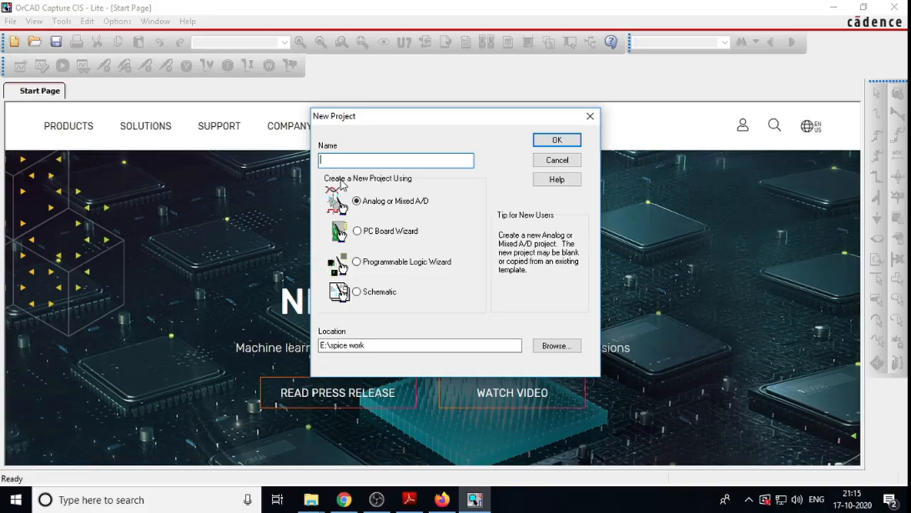
type("scmitt")
left_click(571, 142)
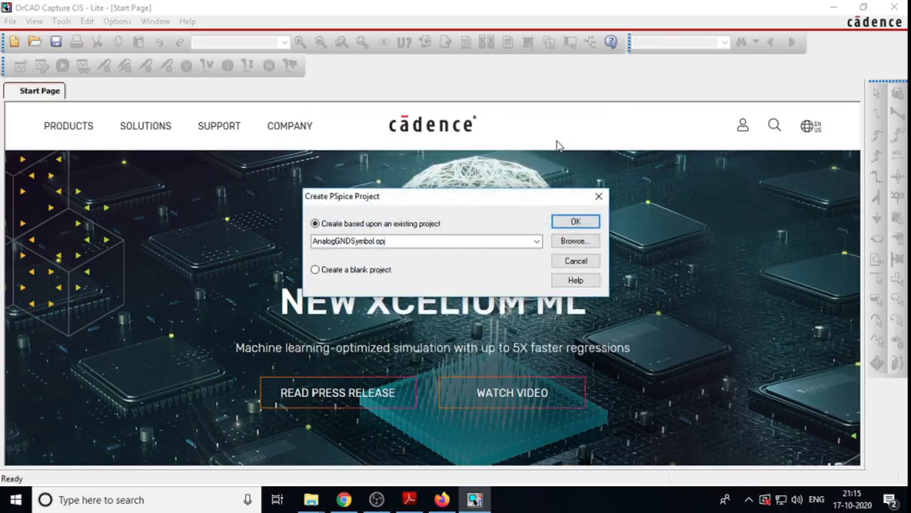
left_click(316, 270)
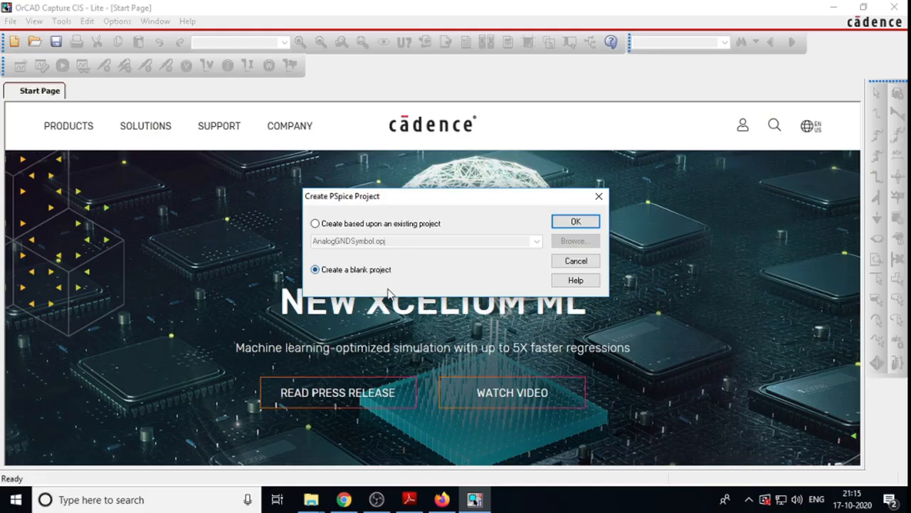
left_click(576, 222)
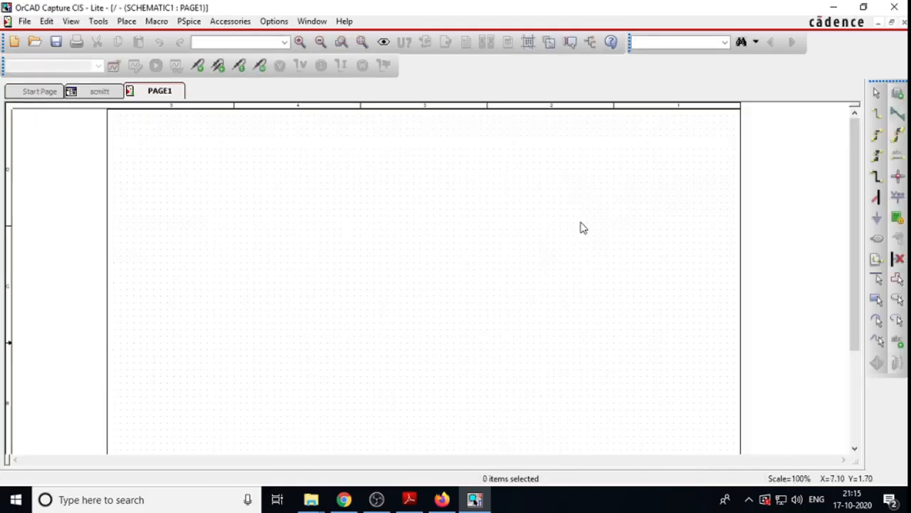
Place one uA741 op-amp from the EVAL library near the middle of the schematic page.
left_click(900, 95)
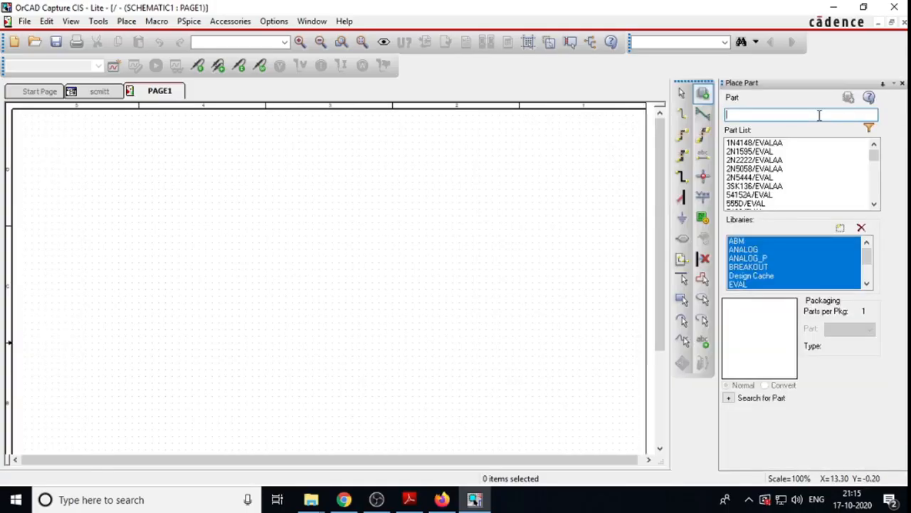
type("uA741")
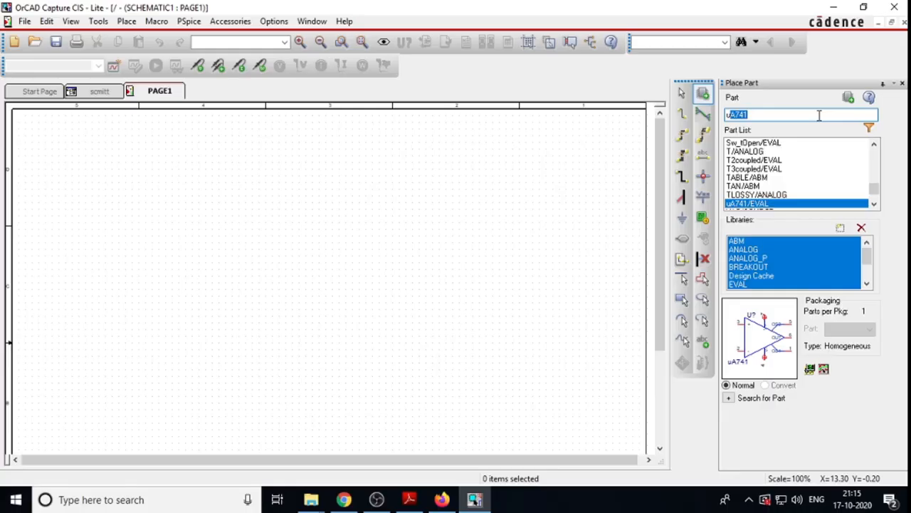
key("Return")
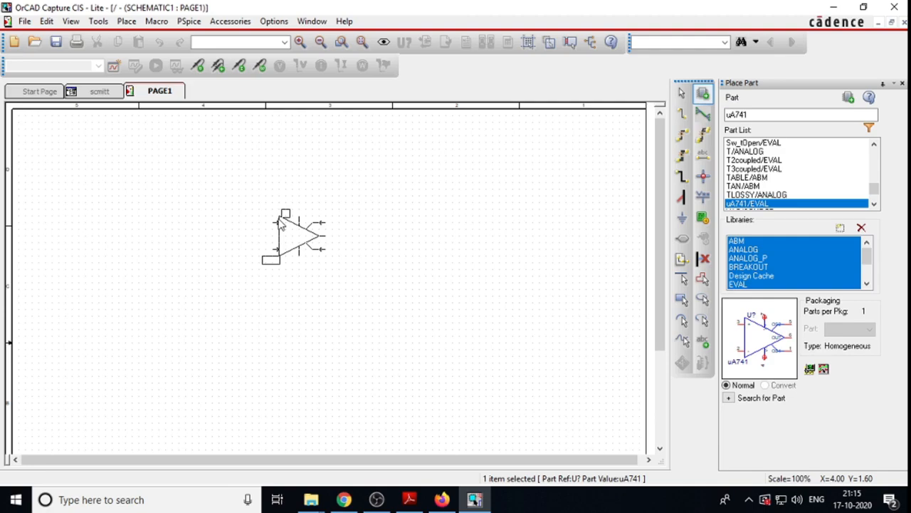
left_click(281, 223)
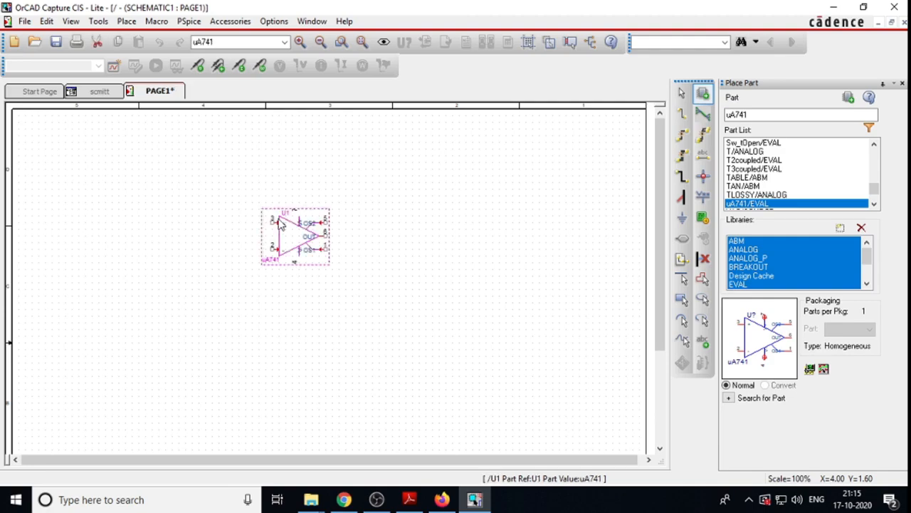
left_click_drag(282, 223, 276, 289)
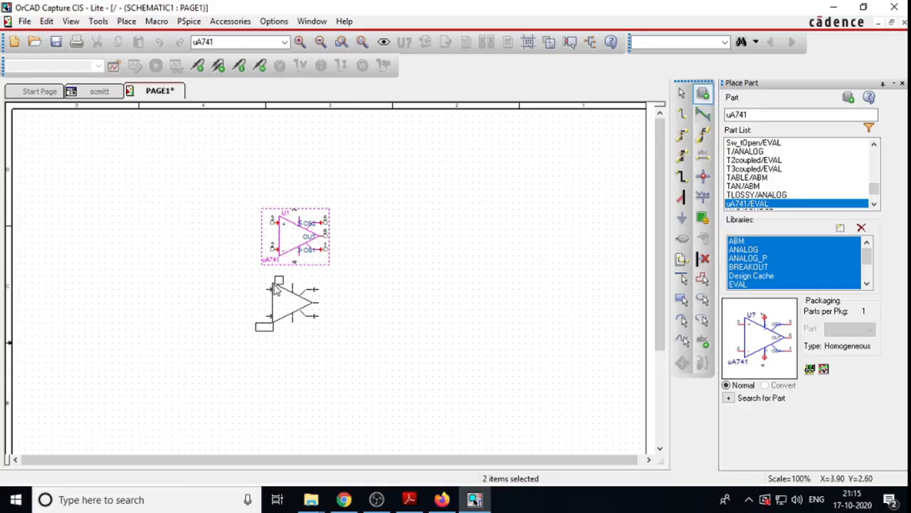
key("Escape")
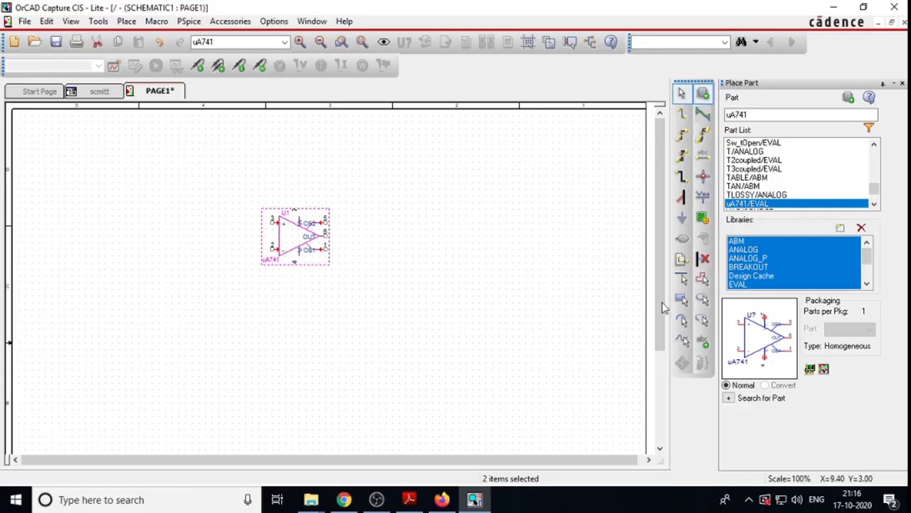
Place two RESISTOR parts: one horizontal above the op-amp and one rotated to vertical at the op-amp's lower left.
double_click(754, 116)
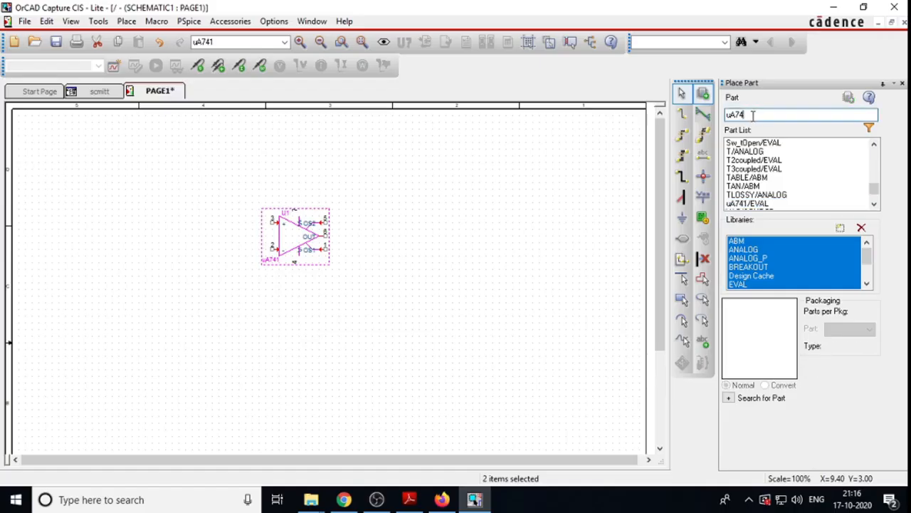
key("BackSpace")
type("reSISTOR")
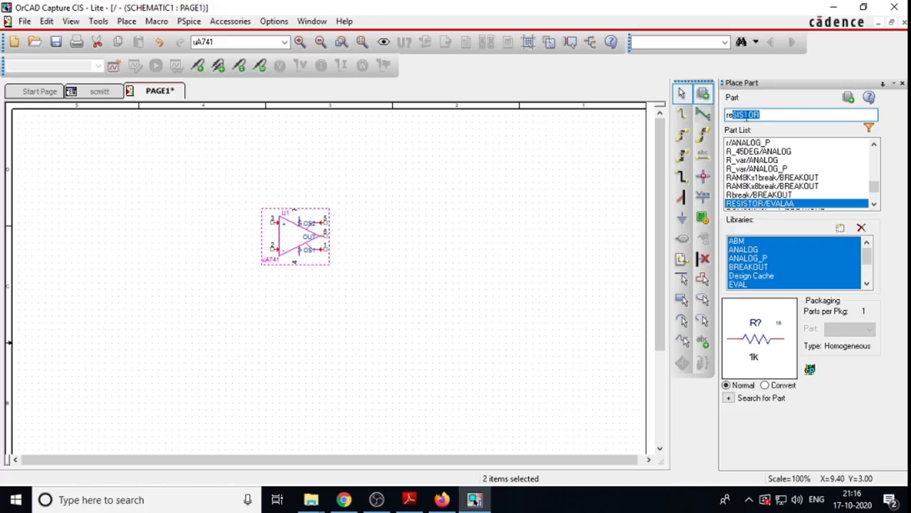
key("Return")
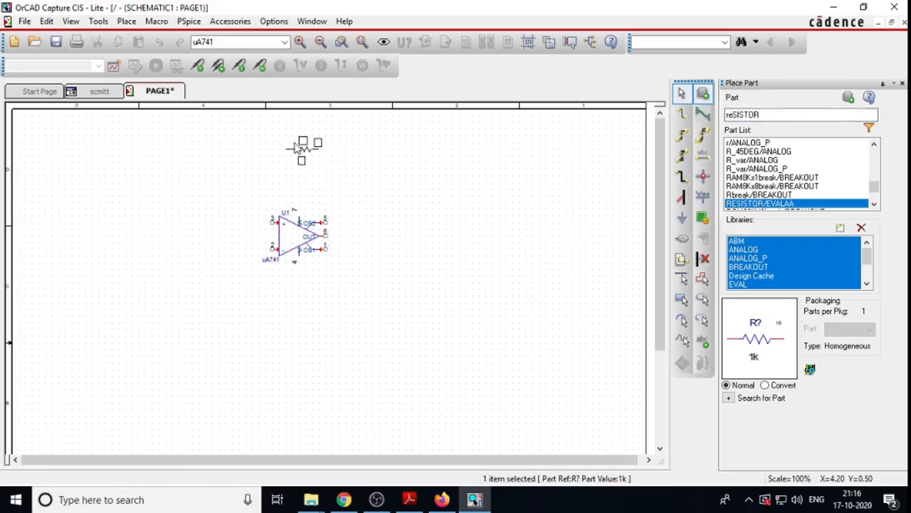
left_click(302, 148)
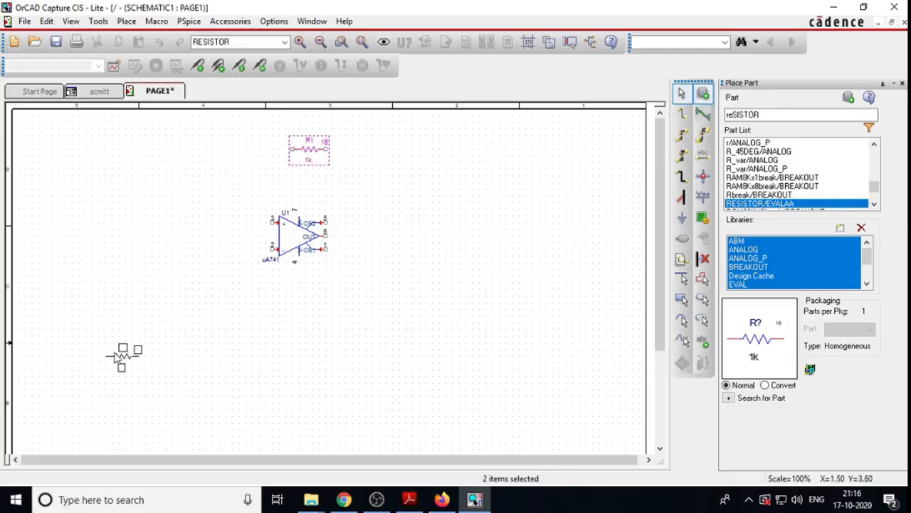
key("r")
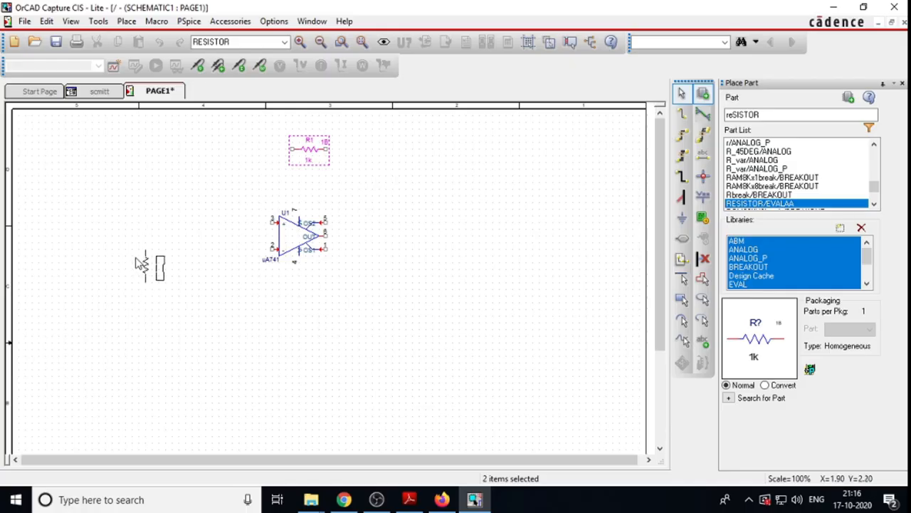
left_click(140, 263)
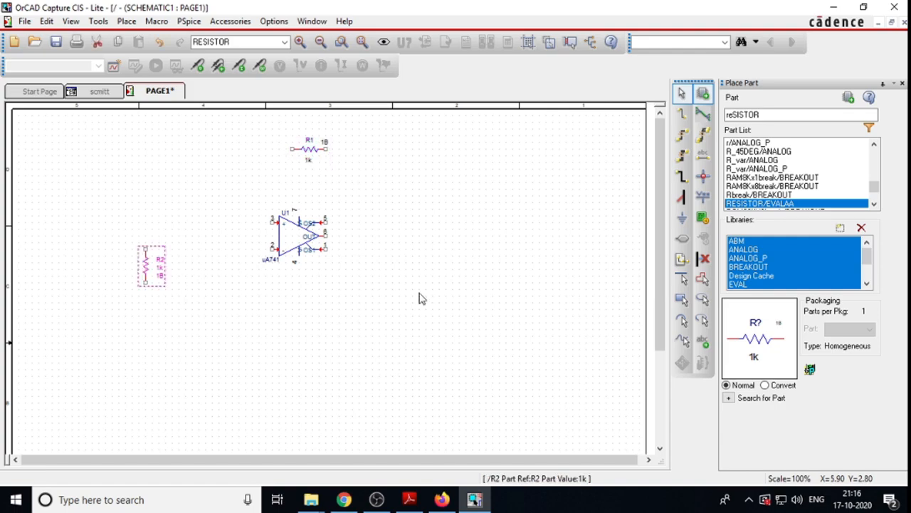
Place a VSIN source between the vertical resistor and the op-amp, slightly below the op-amp's inputs.
left_click(776, 113)
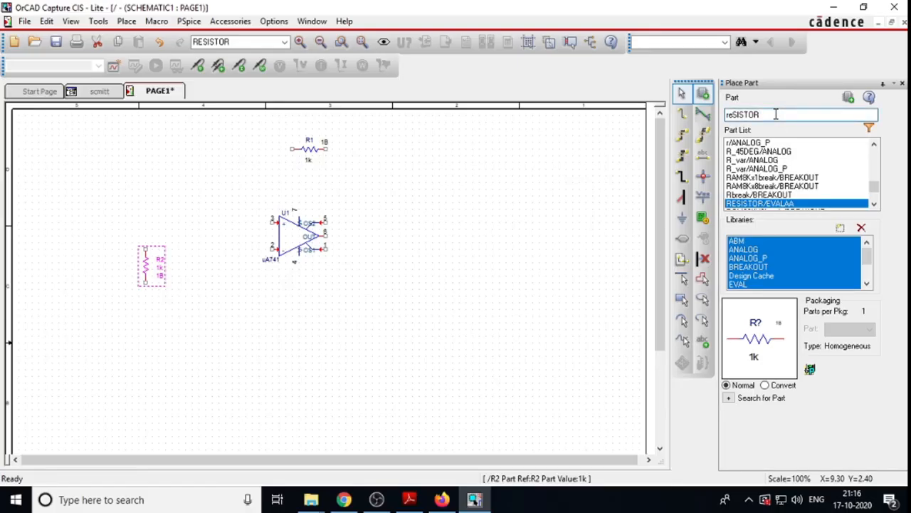
key("BackSpace")
key("BackSpace")
key("BackSpace")
key("BackSpace")
key("BackSpace")
key("BackSpace")
key("BackSpace")
key("BackSpace")
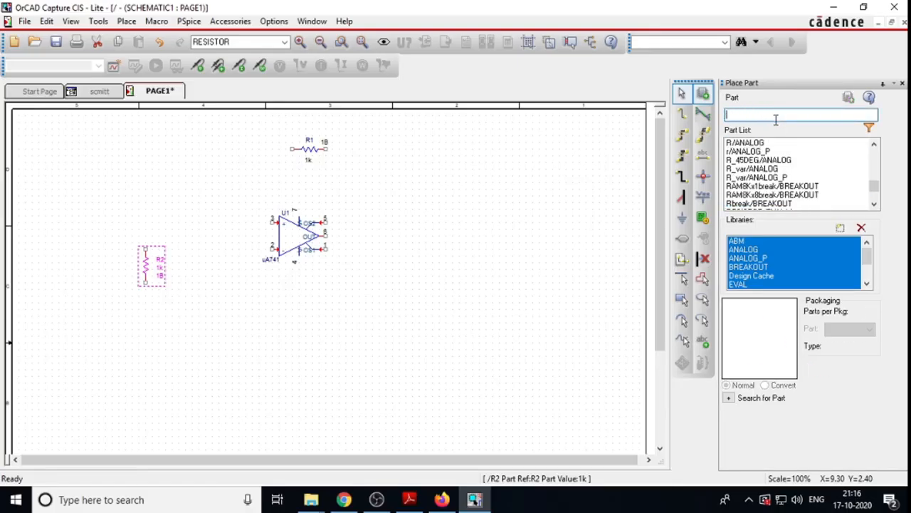
type("vsin")
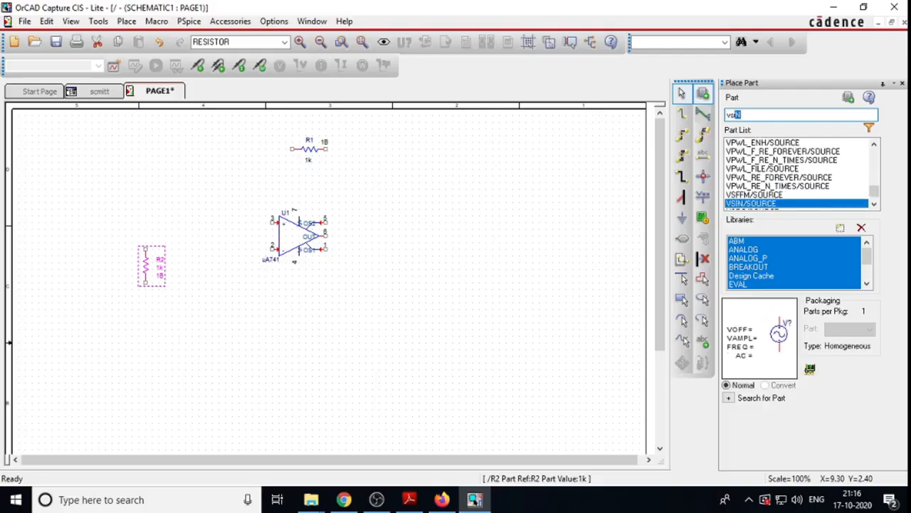
key("Return")
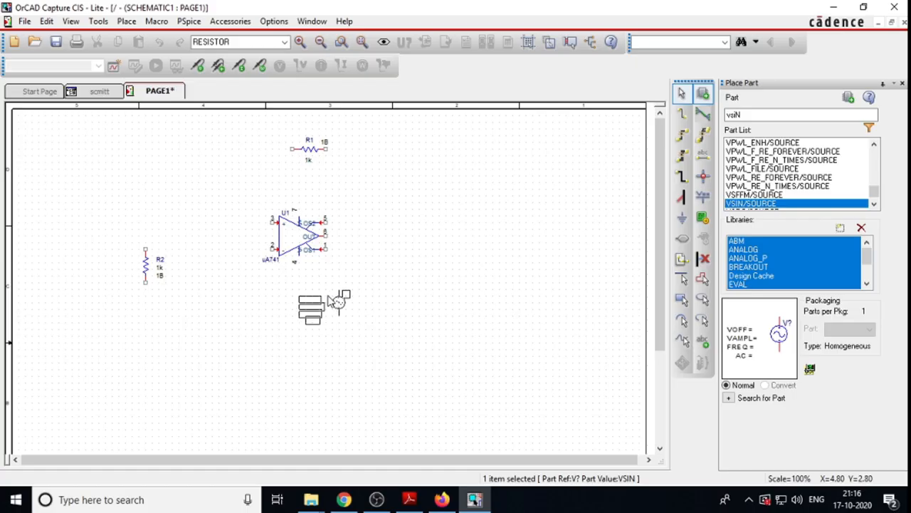
left_click(235, 283)
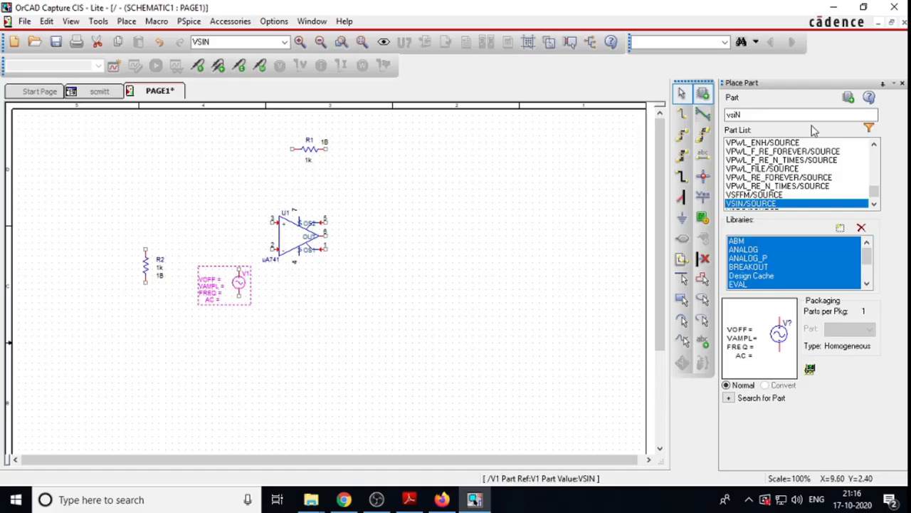
Place a VDC source, rotated 180 degrees, directly below the op-amp's negative supply pin.
left_click(787, 114)
key("BackSpace")
key("BackSpace")
key("BackSpace")
key("BackSpace")
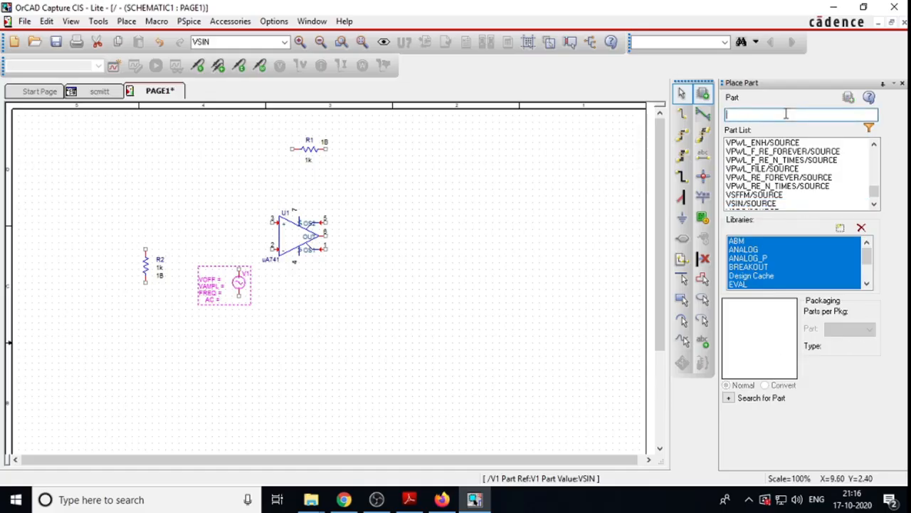
type("v")
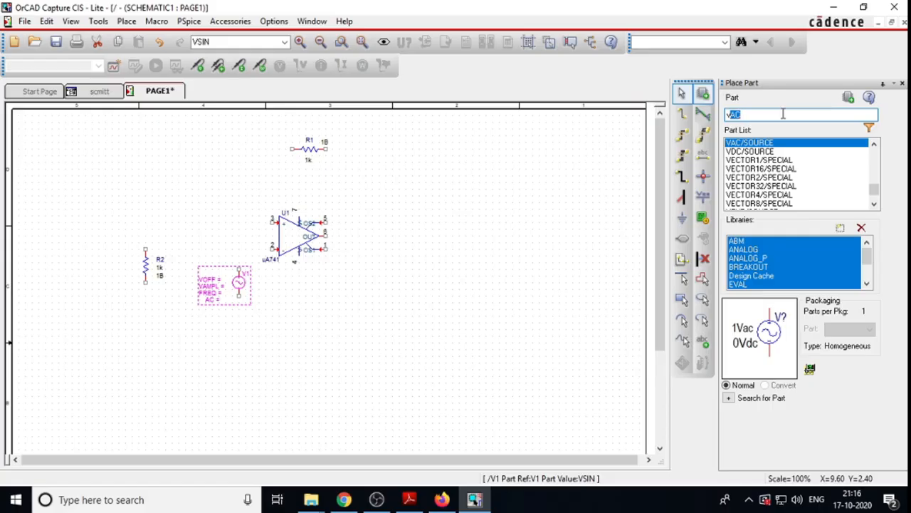
type("dc")
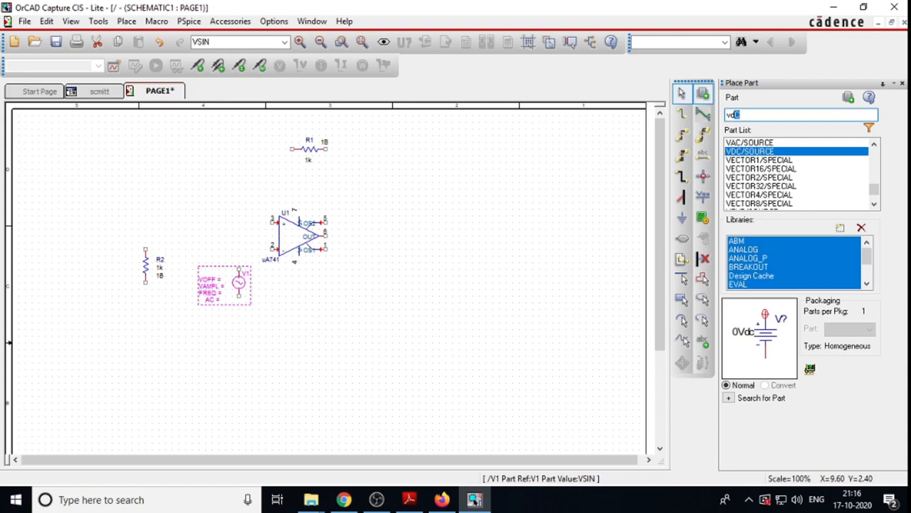
key("Return")
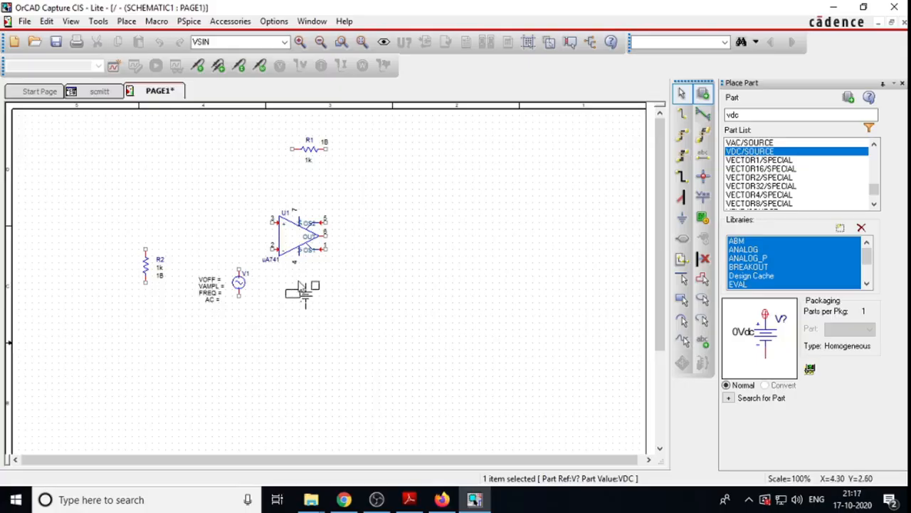
key("r")
key("r")
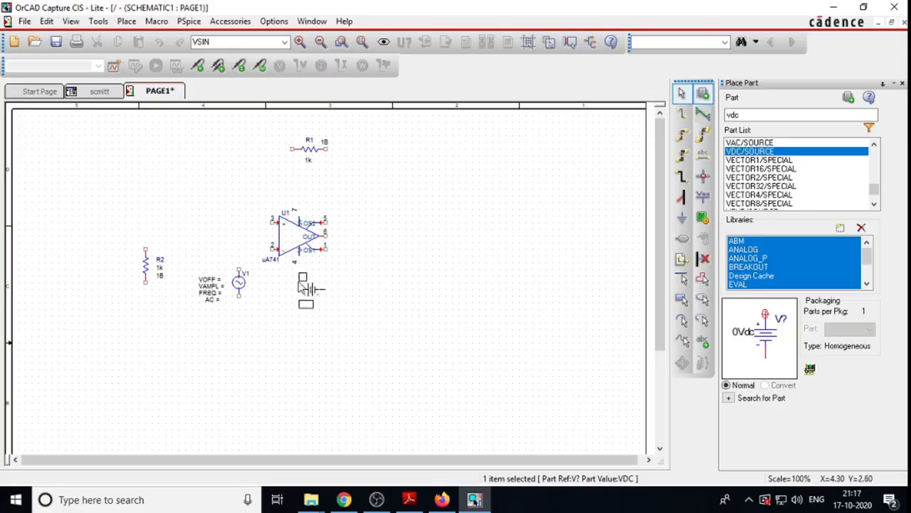
left_click(302, 290)
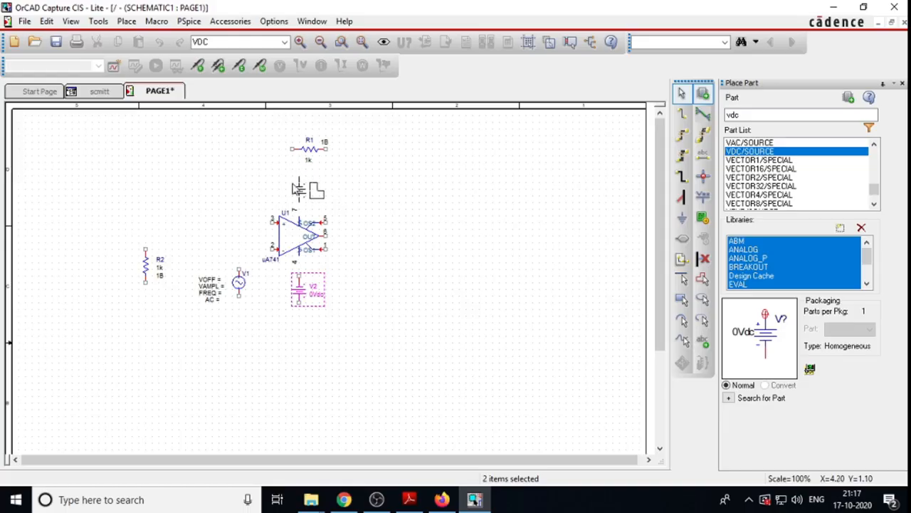
Place a second VDC source directly above the op-amp and move resistor R1 to the upper left of that source.
left_click(298, 192)
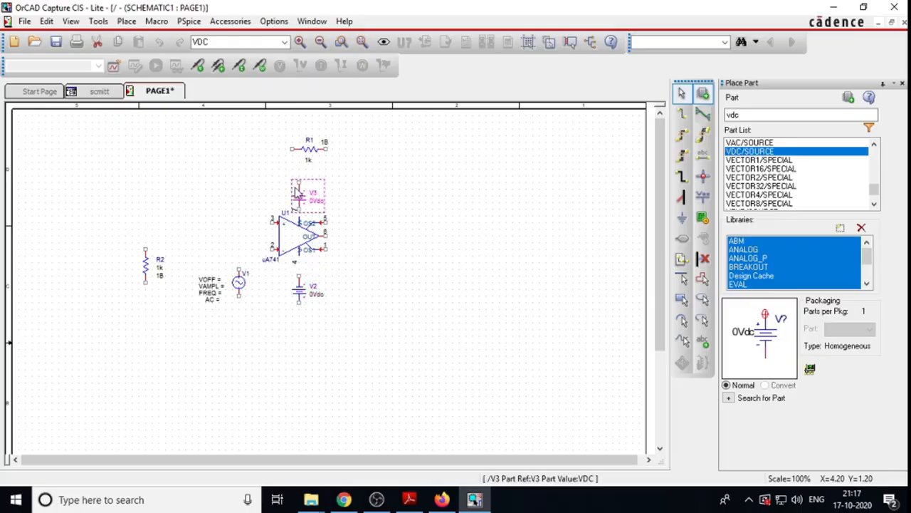
key("Escape")
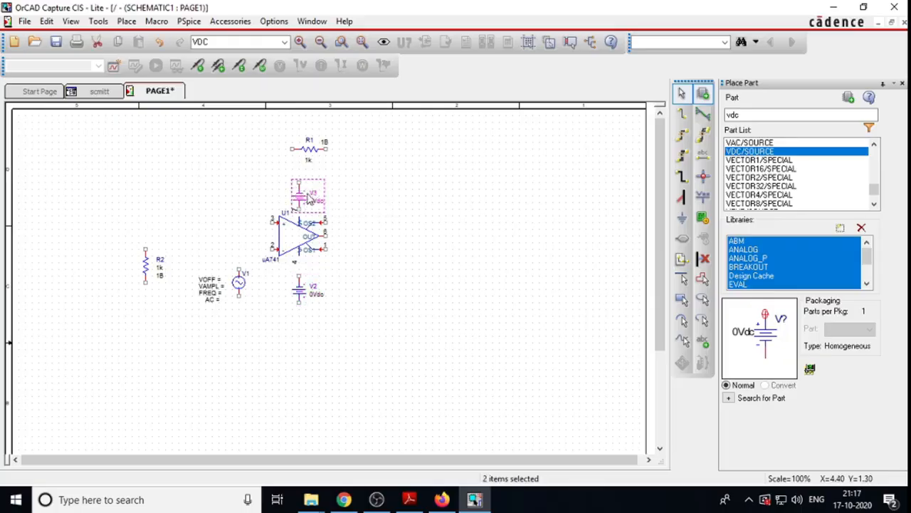
left_click(296, 143)
left_click_drag(295, 145, 240, 161)
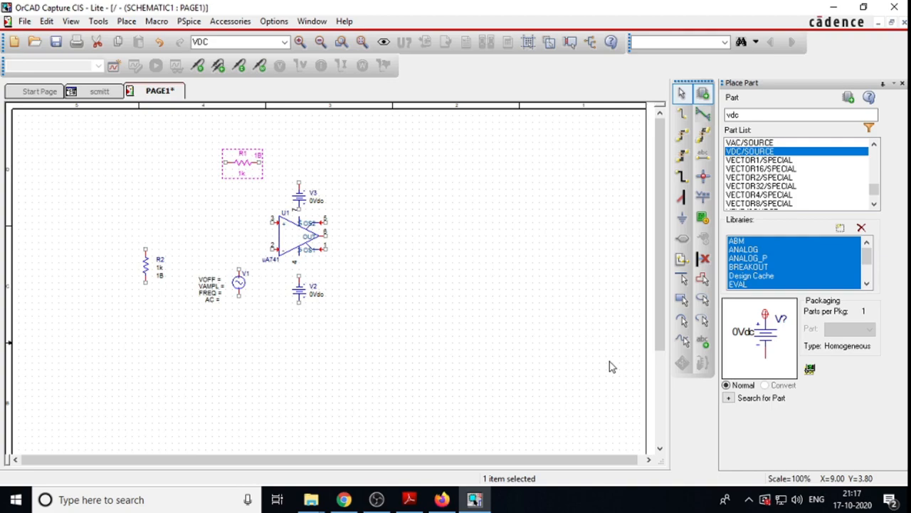
Wire the op-amp's non-inverting input, pin 3, to the upper end of resistor R2 with a right-angle bend.
left_click(681, 116)
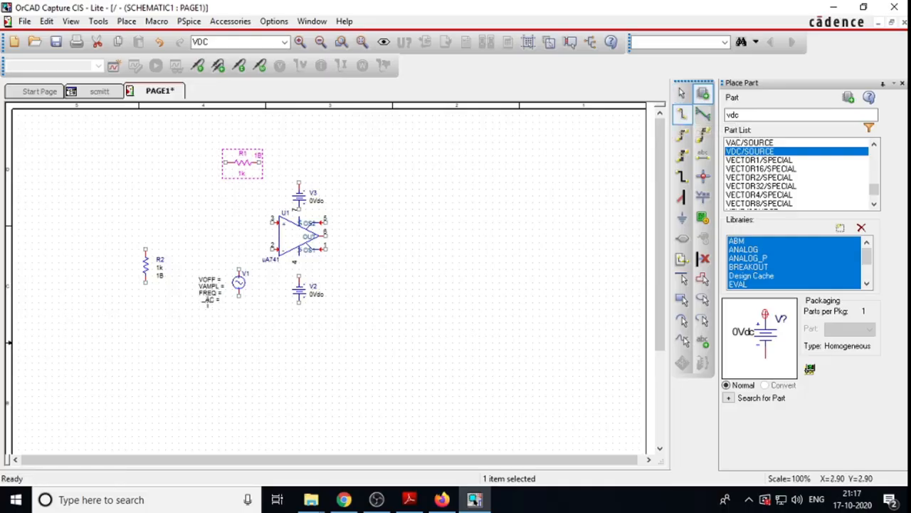
left_click(273, 217)
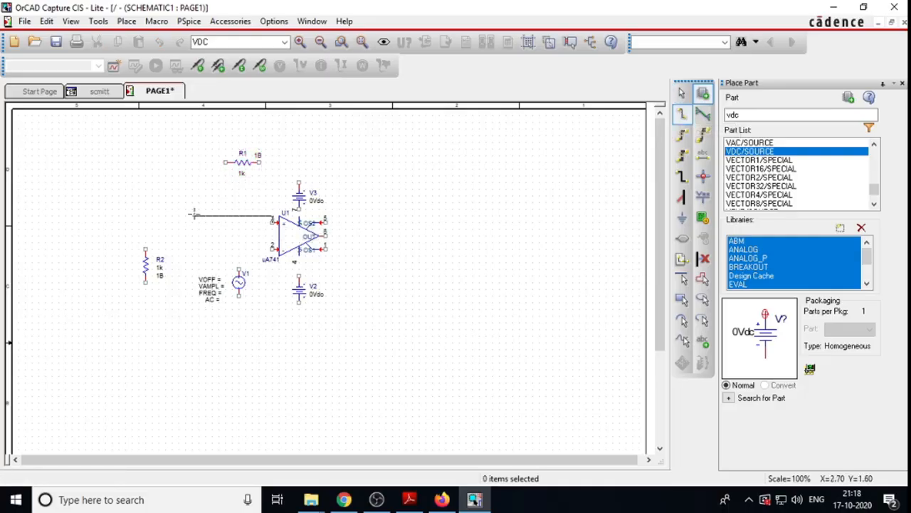
left_click(146, 216)
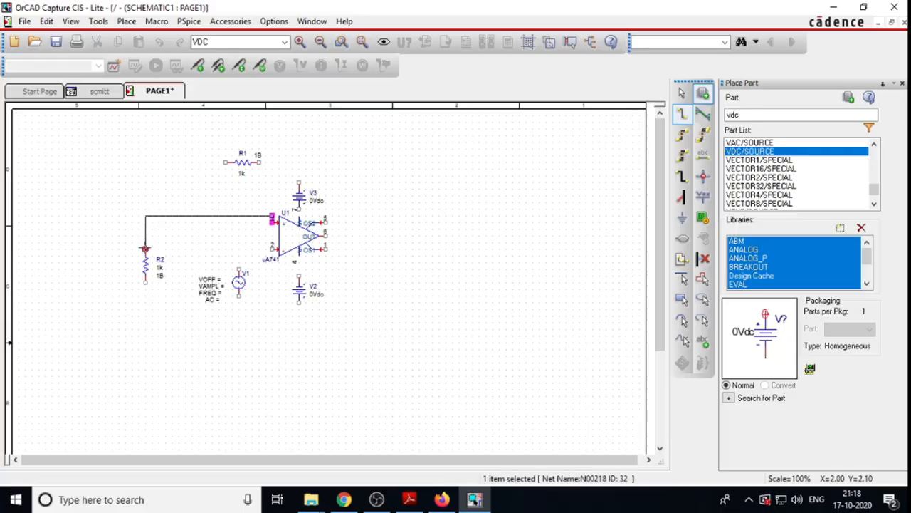
left_click(145, 248)
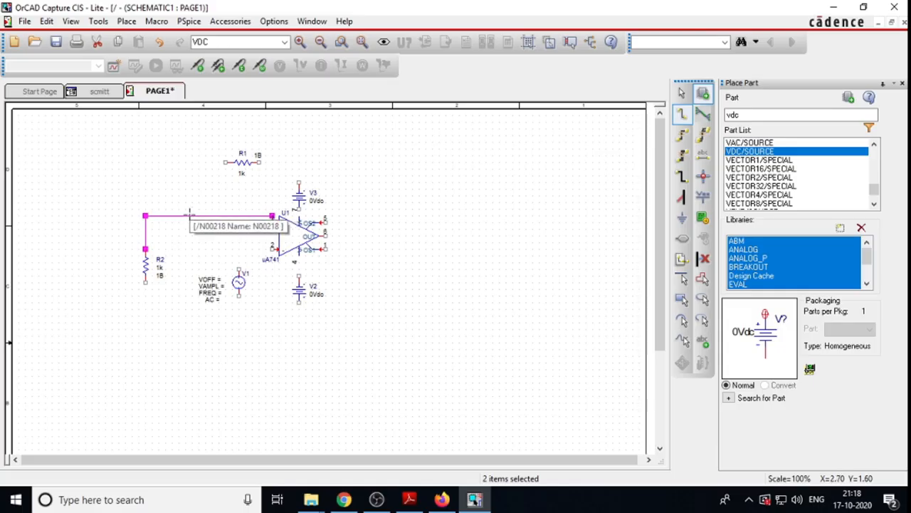
Wire feedback resistor R1 between the op-amp's non-inverting input wire and output pin 6, routing the output side around V3 with right-angle bends.
left_click(190, 215)
left_click(192, 162)
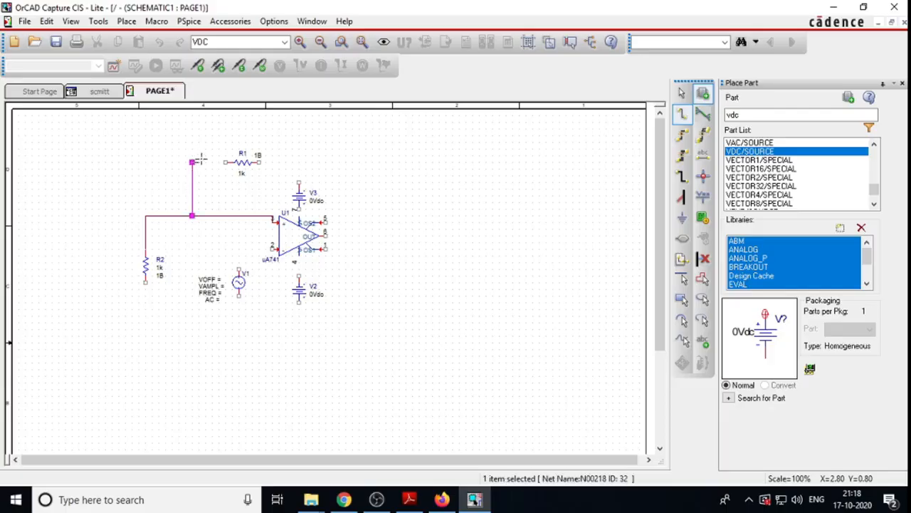
left_click(225, 163)
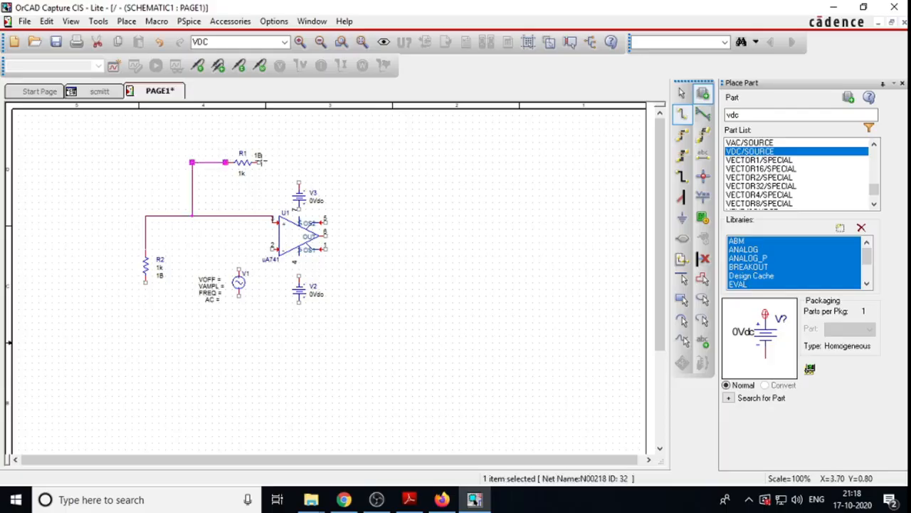
left_click(260, 163)
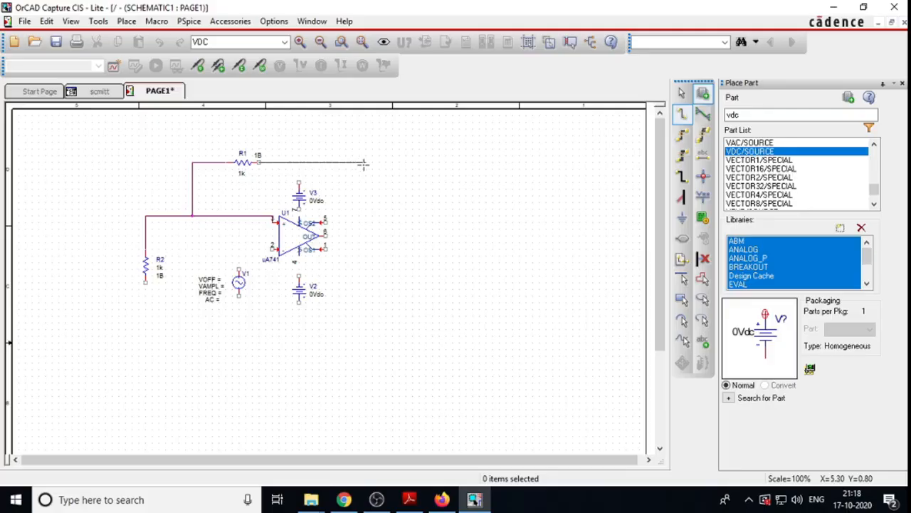
left_click(364, 162)
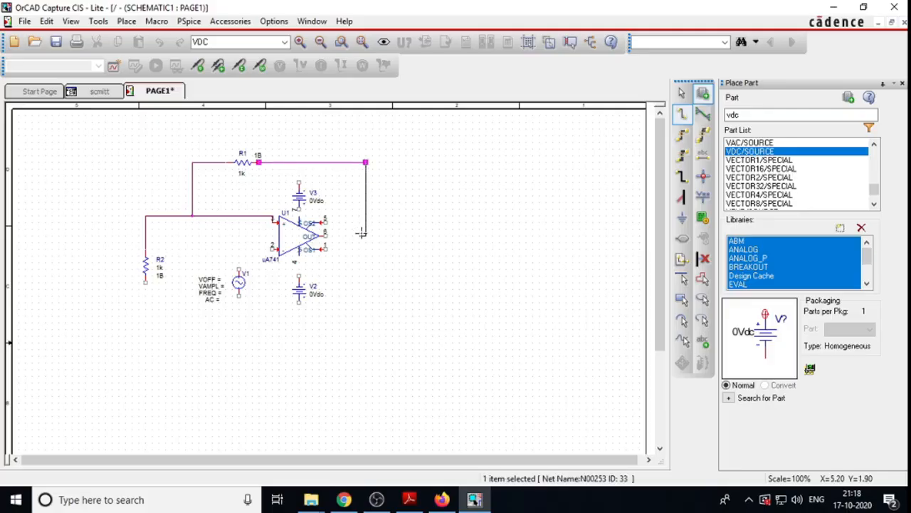
left_click(365, 235)
left_click(325, 235)
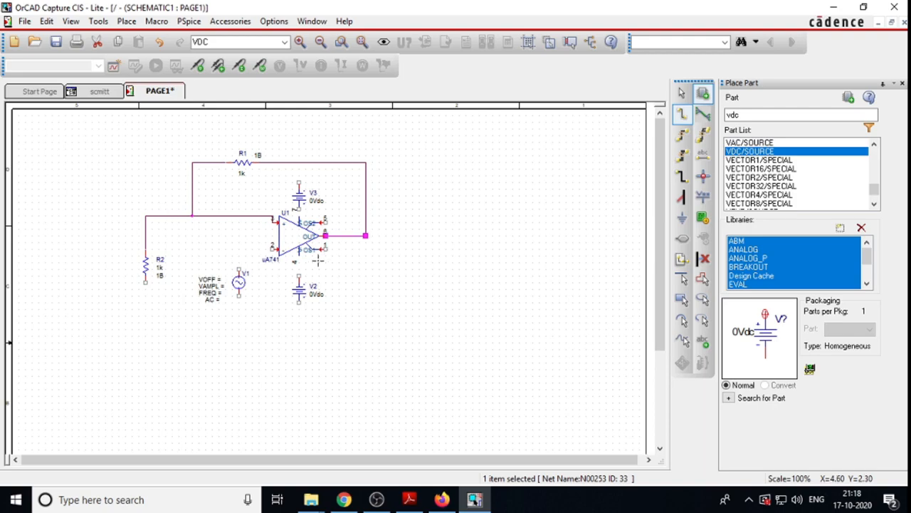
Wire the op-amp's supply pin 4 to source V2 below it and supply pin 7 to source V3 above it.
left_click(300, 262)
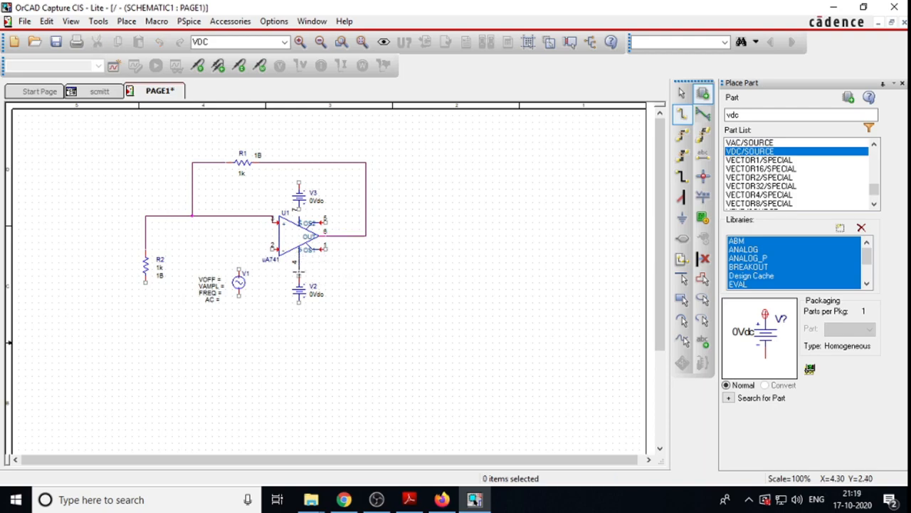
left_click(298, 277)
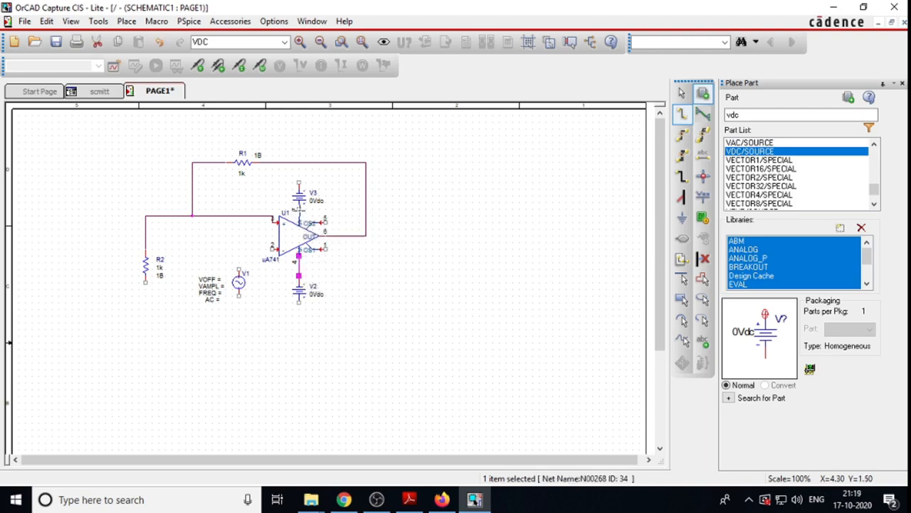
left_click(298, 210)
left_click(299, 220)
Wire the op-amp's inverting input, pin 2, to the upper terminal of sine source V1 with a right-angle bend.
left_click(273, 247)
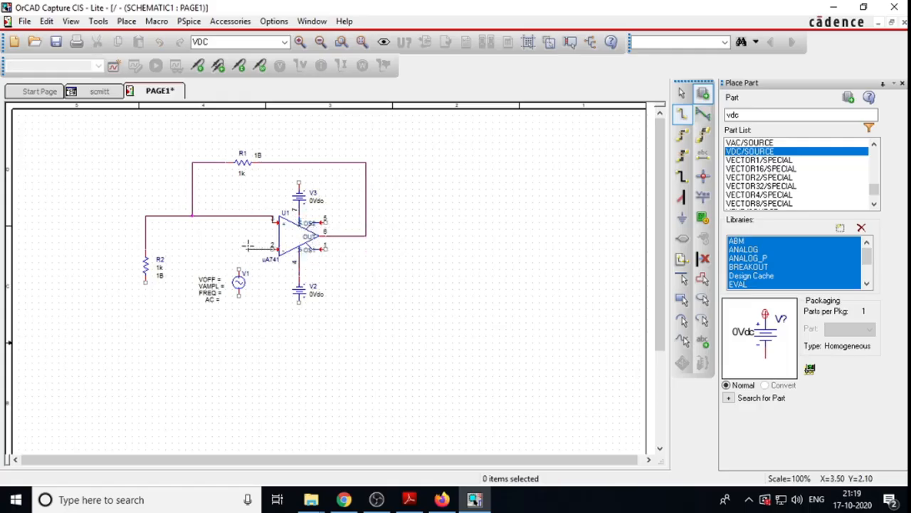
left_click(238, 247)
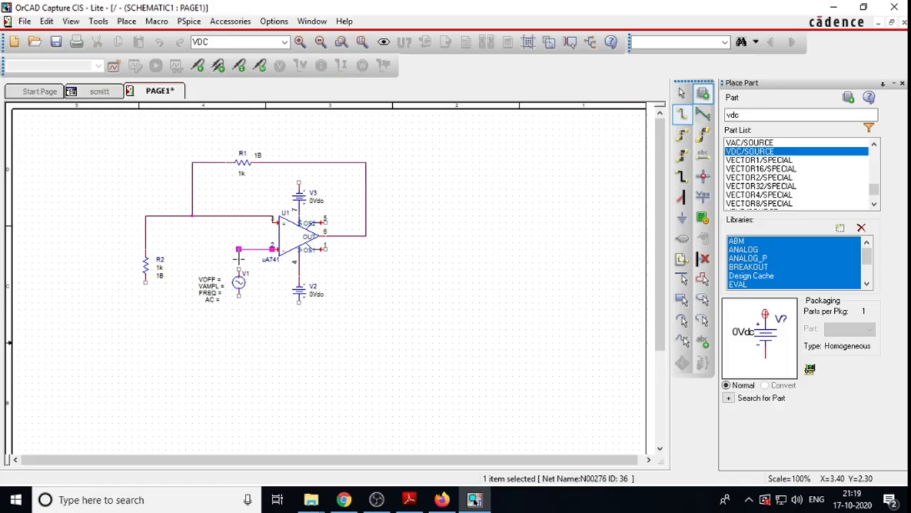
left_click(238, 269)
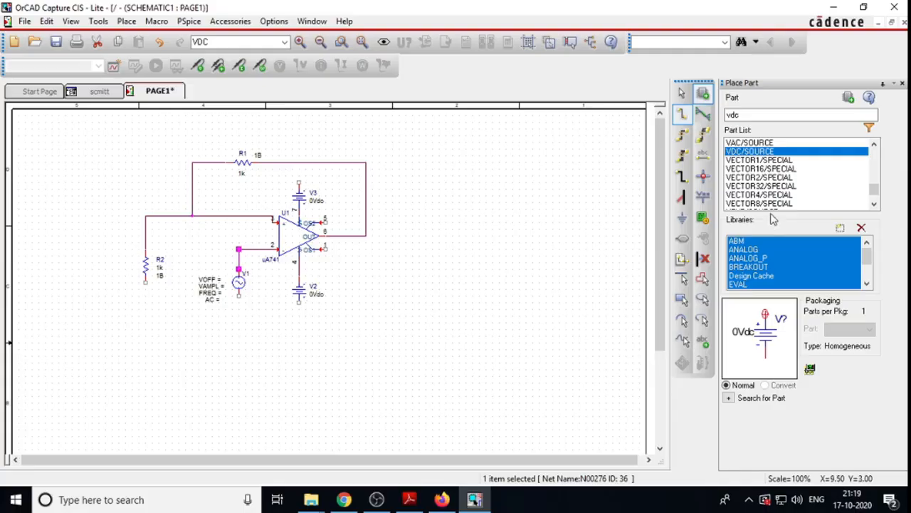
Wire V3's upper terminal around the outside of the feedback loop and beneath all components to the lower end of resistor R2.
left_click(682, 219)
left_click(546, 166)
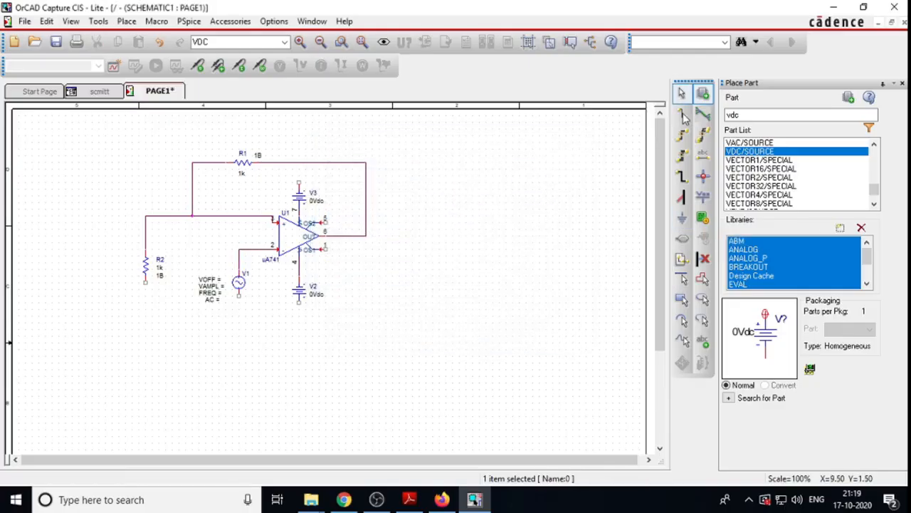
left_click(681, 113)
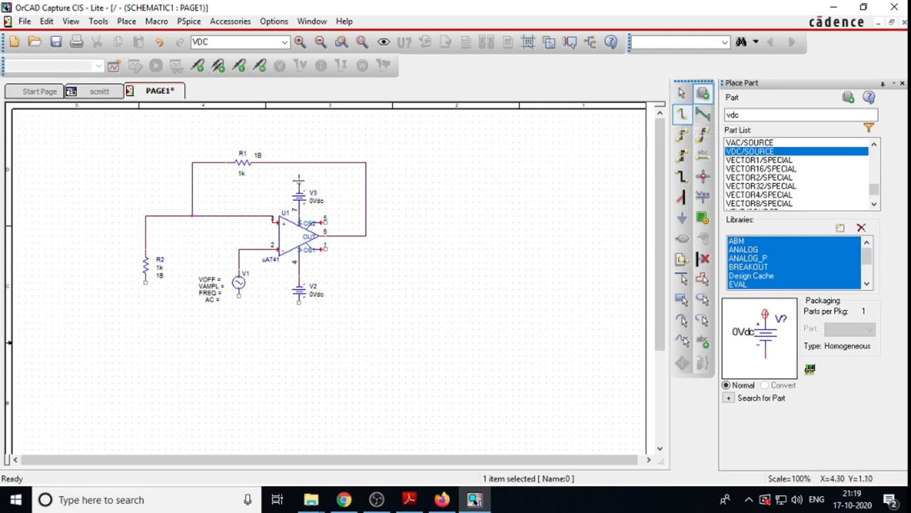
left_click(299, 182)
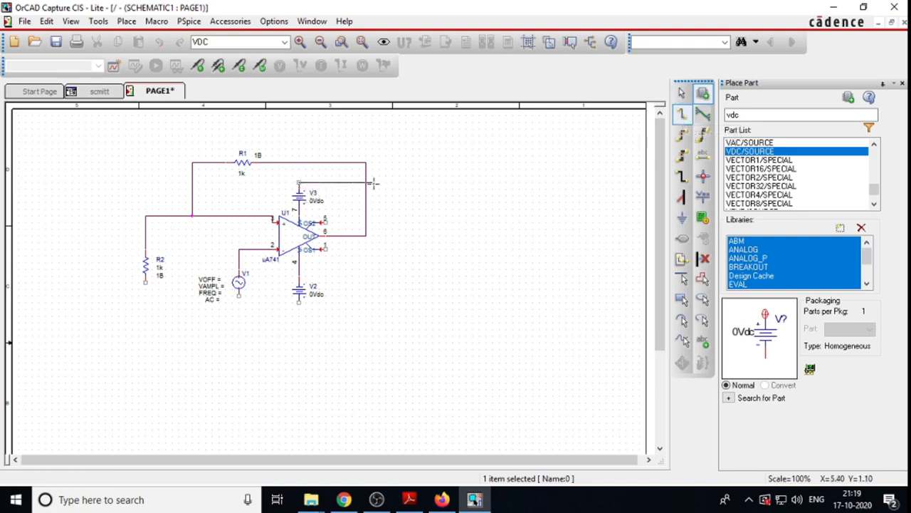
left_click(399, 183)
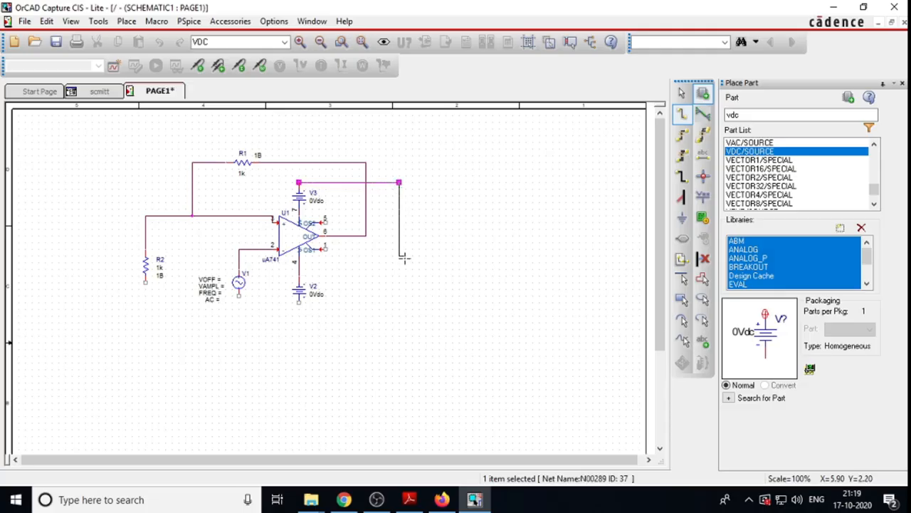
double_click(399, 314)
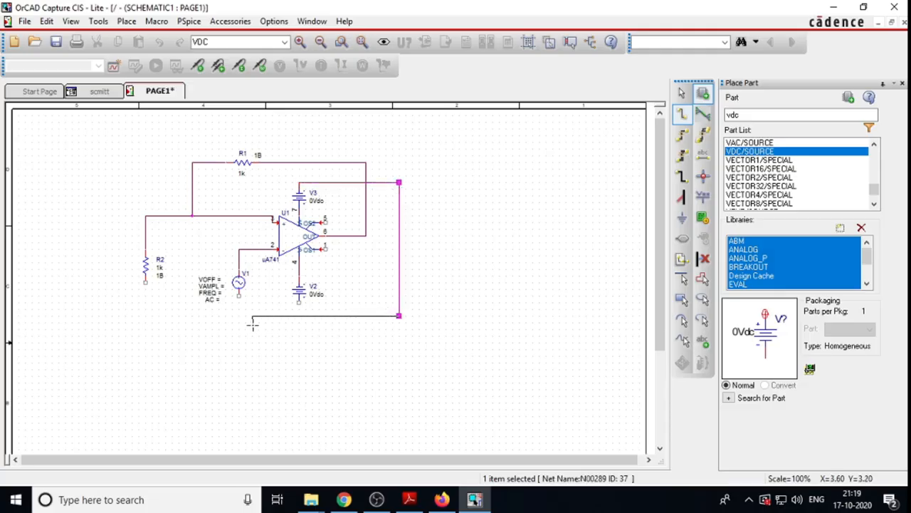
left_click(145, 282)
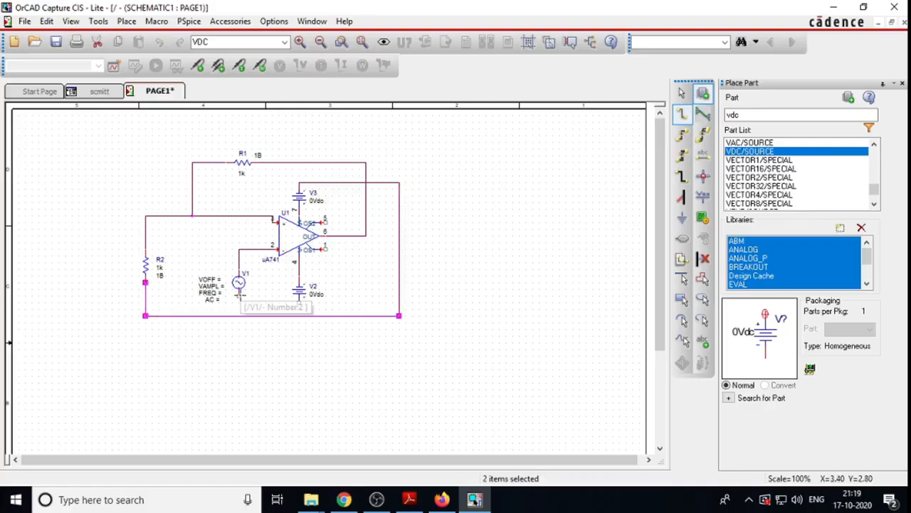
Wire the lower terminals of sources V1 and V2 straight down to the common wire beneath them.
left_click(239, 293)
left_click(239, 315)
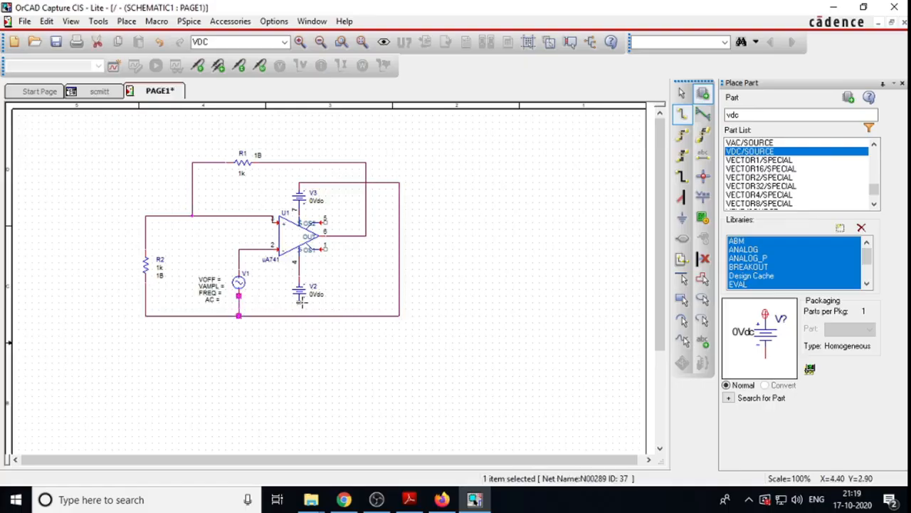
left_click(299, 302)
left_click(297, 315)
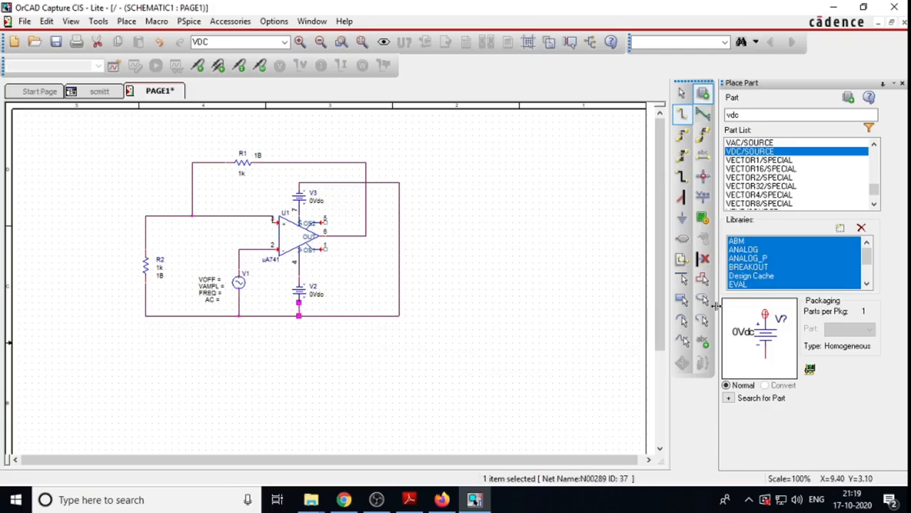
Place a 0/CAPSYM ground symbol on the common lower wire between V1 and V2.
left_click(680, 220)
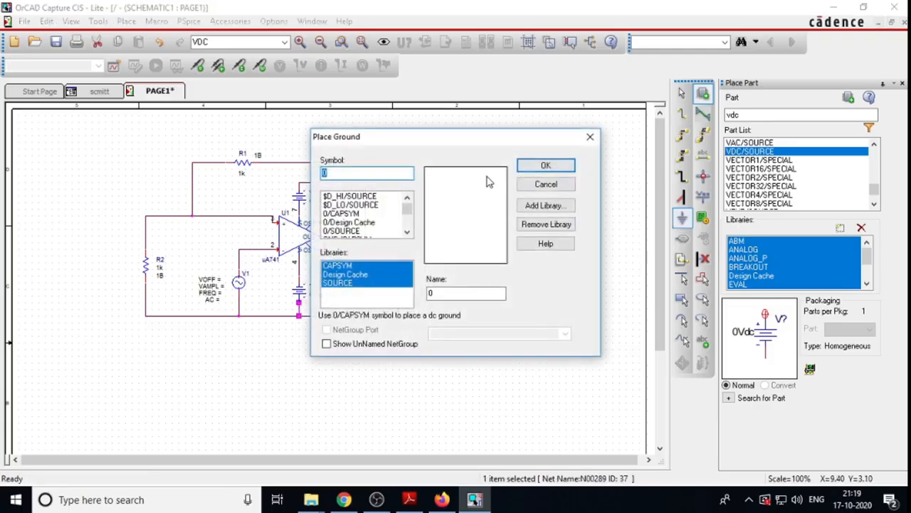
left_click(350, 213)
left_click(539, 170)
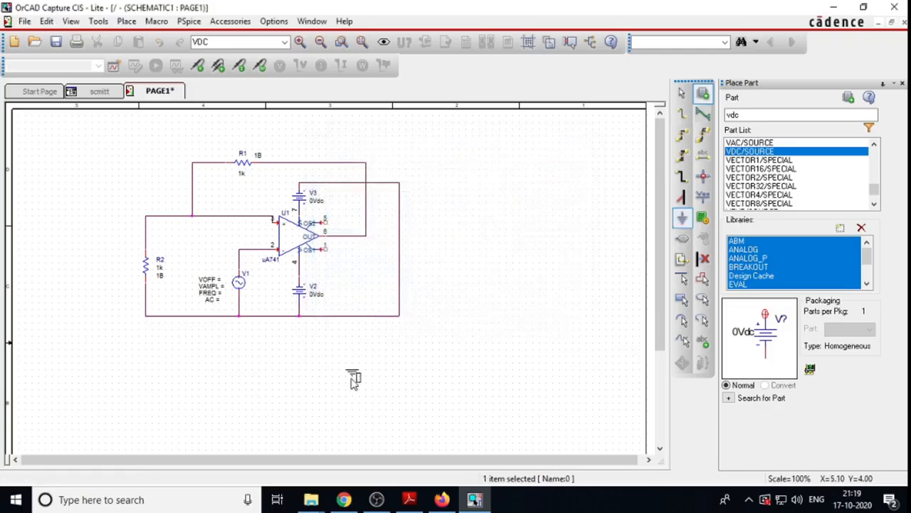
left_click(274, 320)
right_click(354, 355)
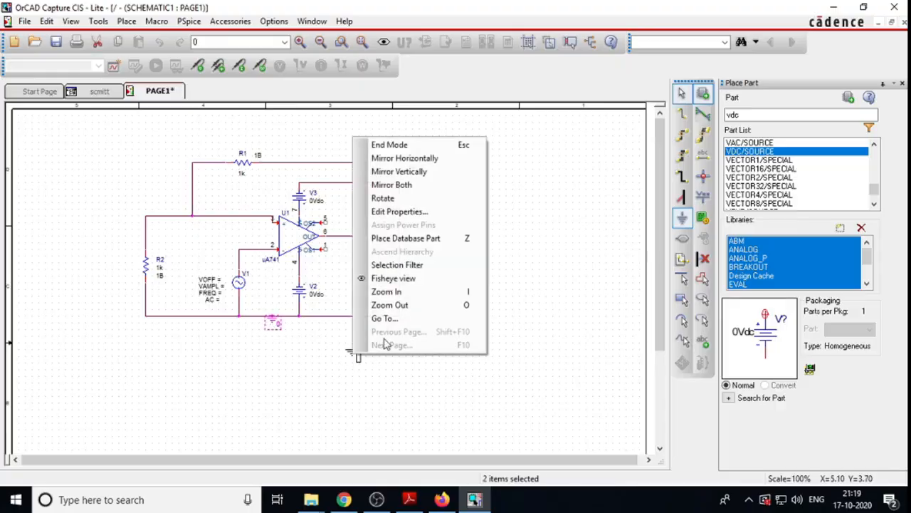
left_click(398, 145)
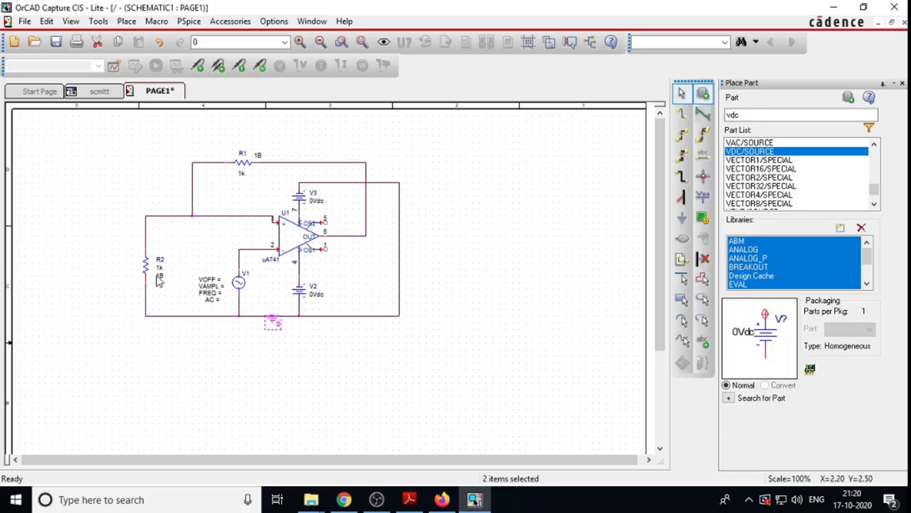
Set the value of feedback resistor R1 to 3.3k.
double_click(243, 173)
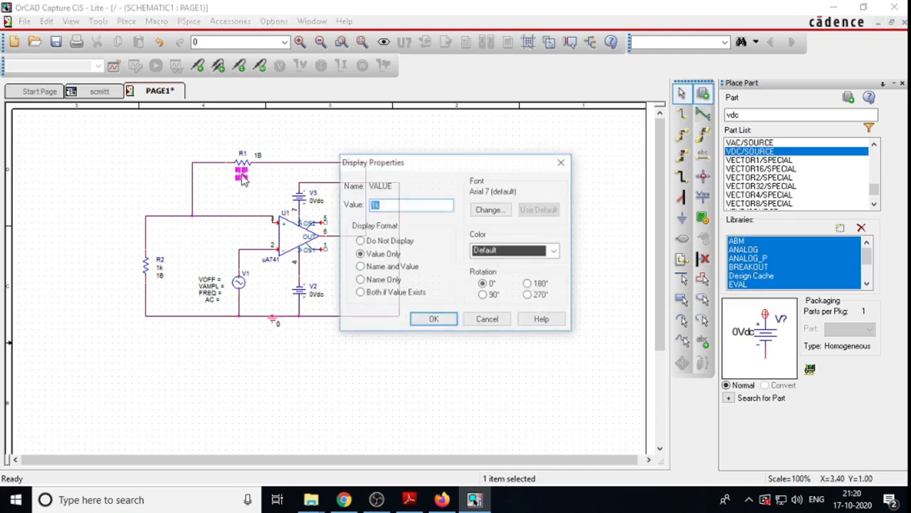
type("3")
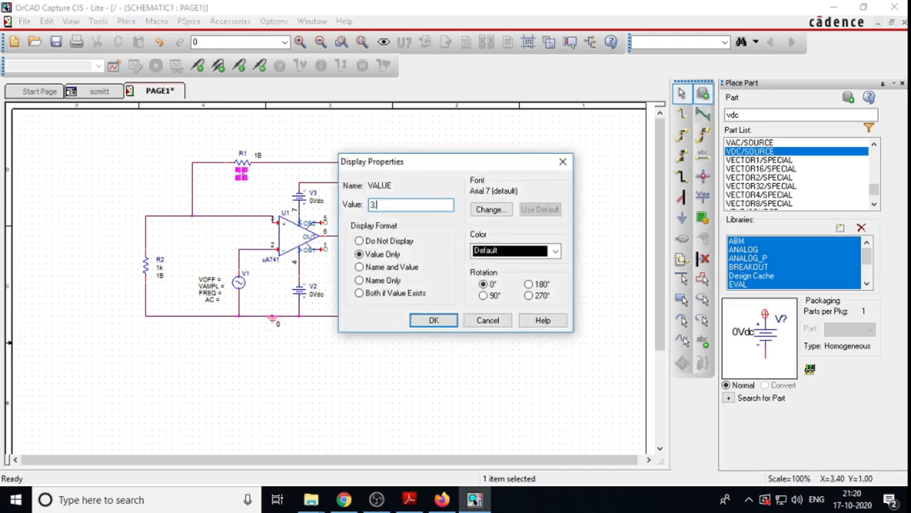
type(".3k")
left_click(433, 319)
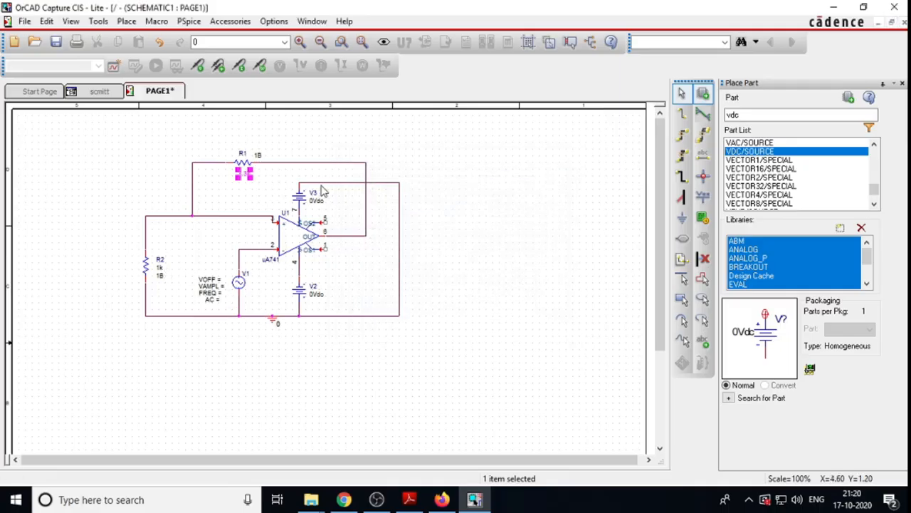
Set the DC values of both supply sources, V3 and V2, to 15v.
double_click(311, 207)
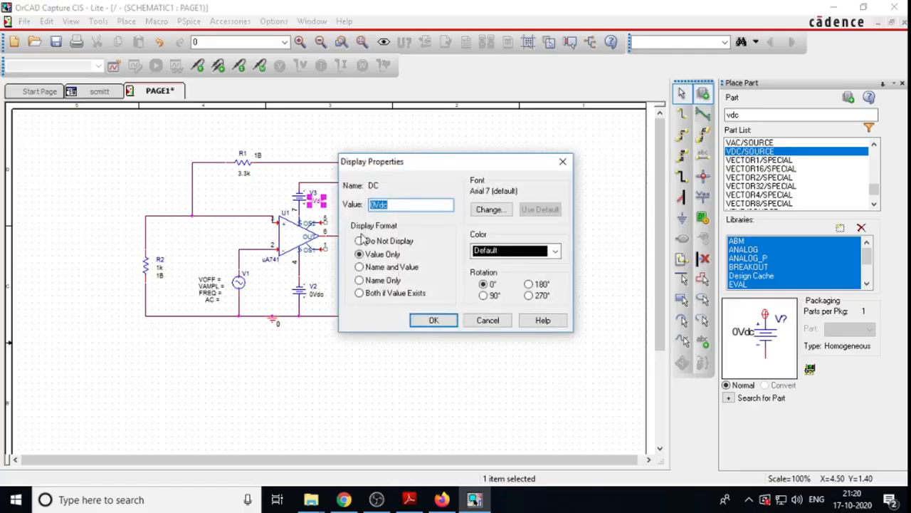
type("15V")
left_click(434, 320)
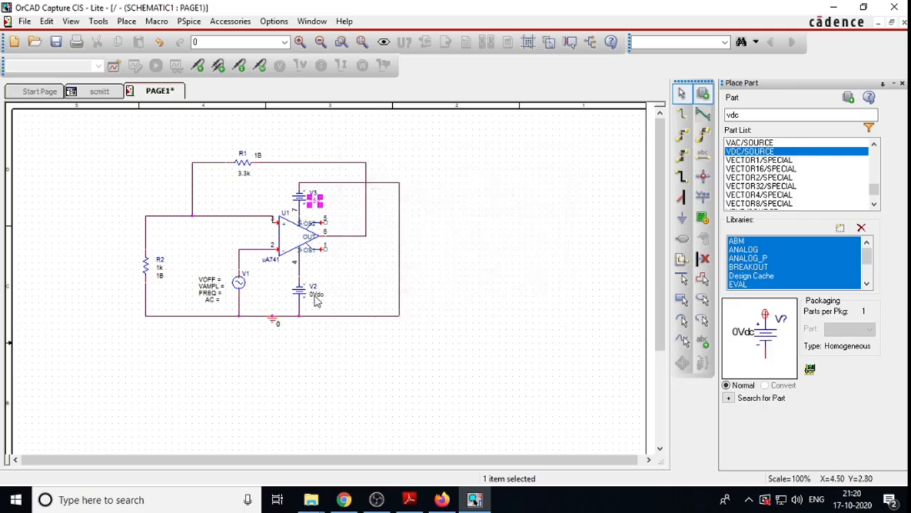
double_click(315, 295)
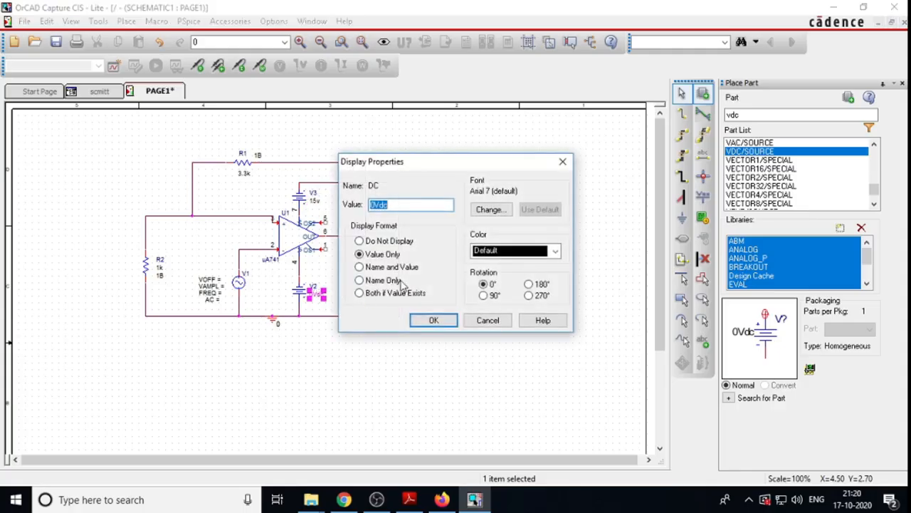
type("15v")
left_click(434, 321)
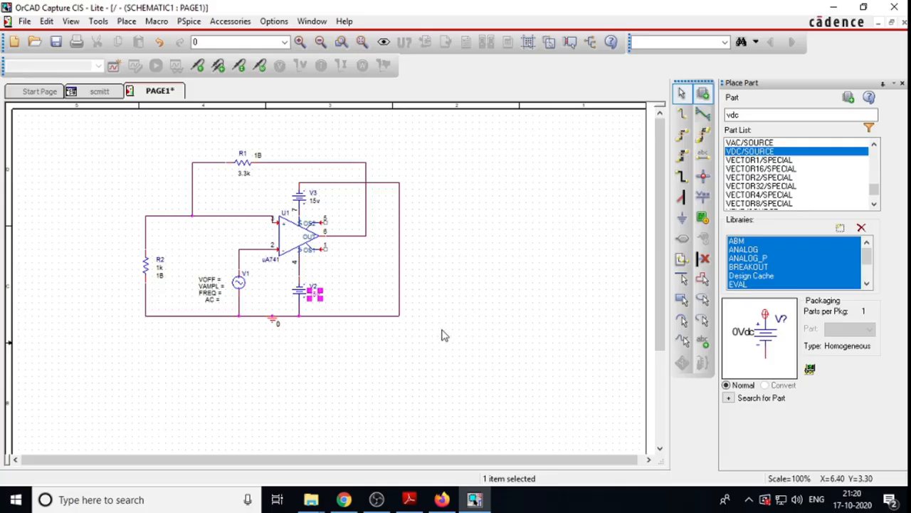
Set sine source V1's offset voltage VOFF to 0v and its amplitude VAMPL to 10v.
double_click(213, 281)
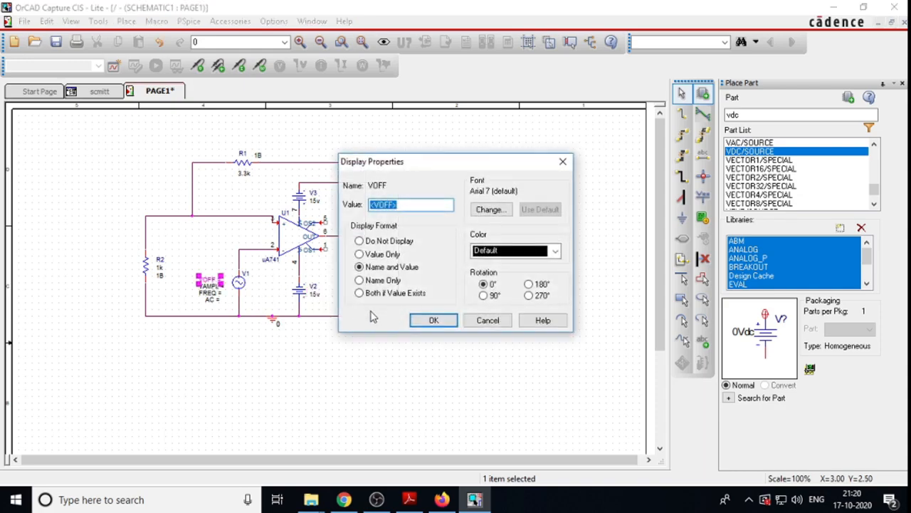
type("0v")
left_click(433, 321)
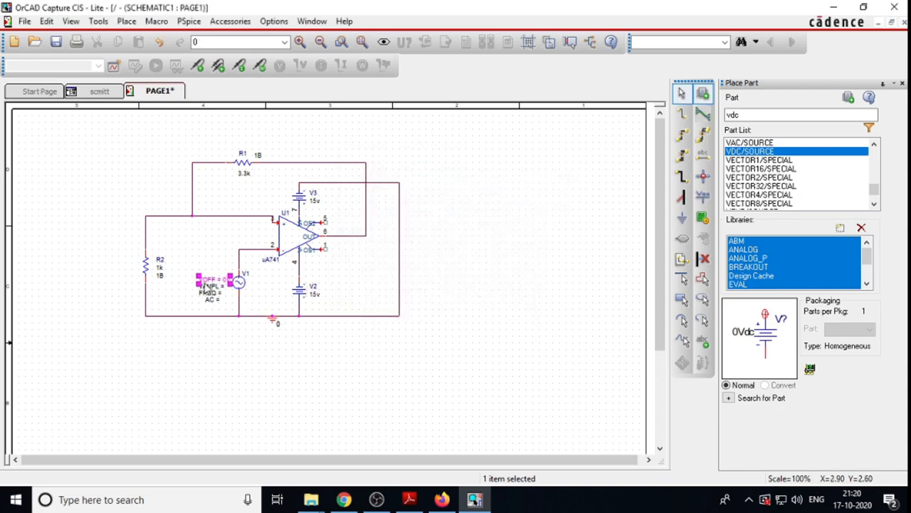
double_click(207, 285)
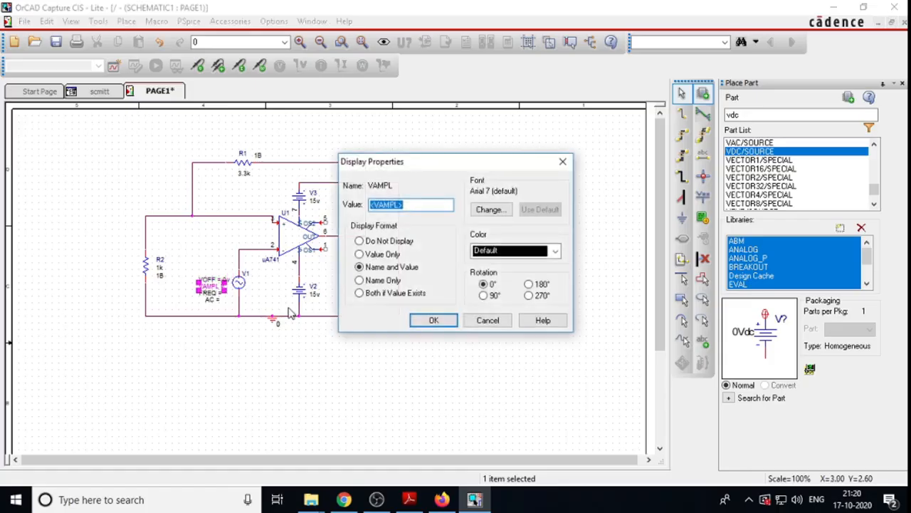
type("10v")
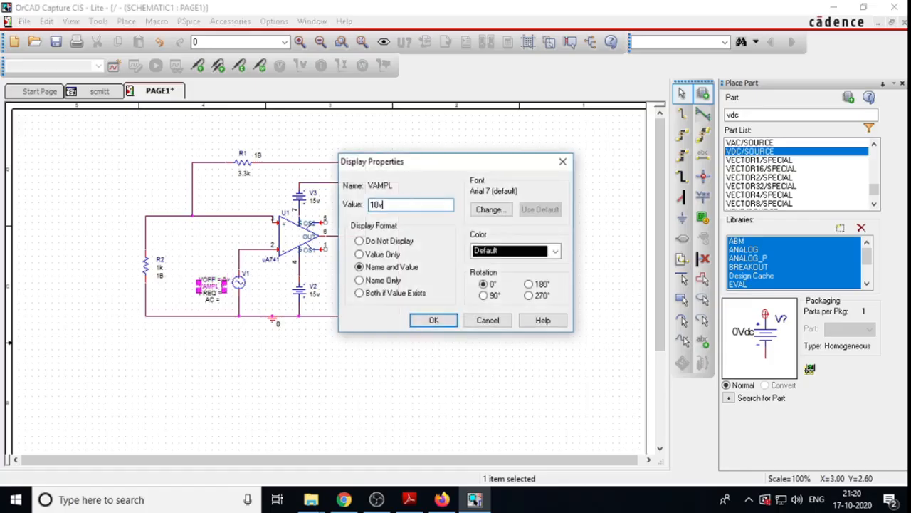
left_click(429, 320)
Set sine source V1's frequency FREQ to 1khz.
double_click(206, 297)
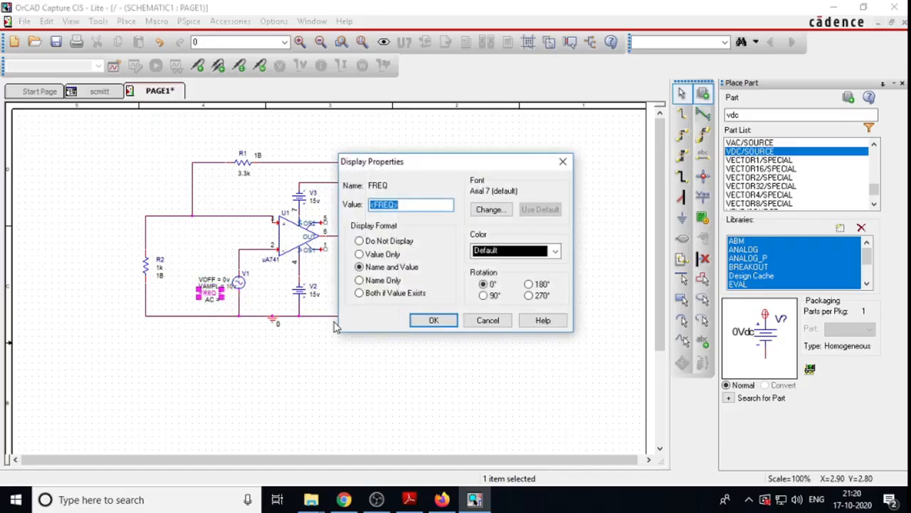
type("1khz")
left_click(434, 319)
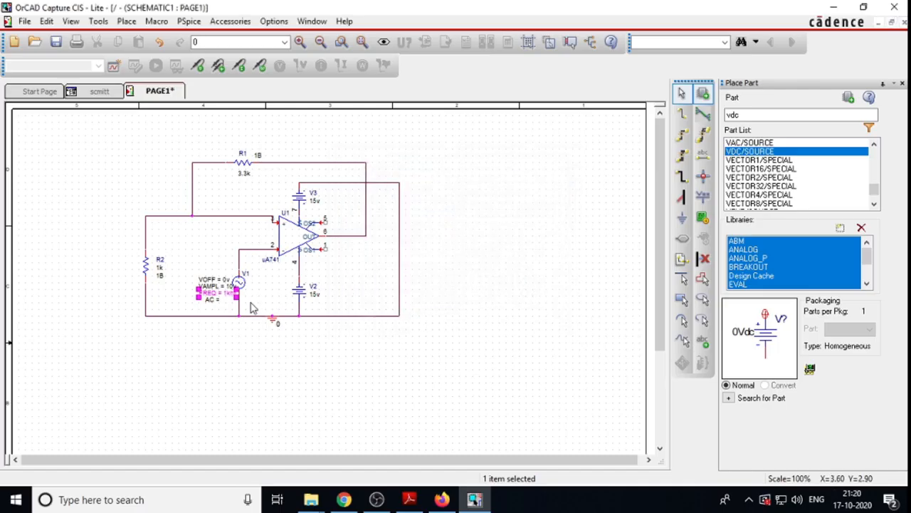
Set sine source V1's AC value to 0v.
double_click(217, 304)
type("0v")
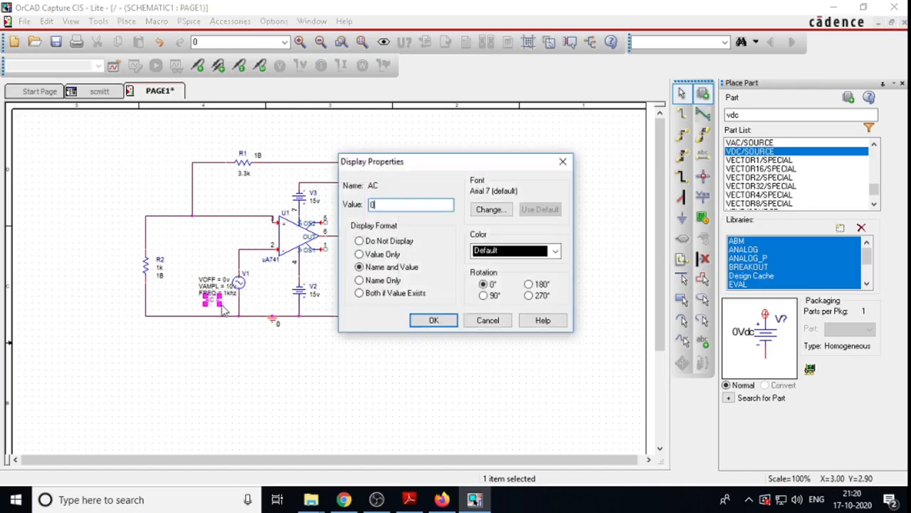
left_click(434, 320)
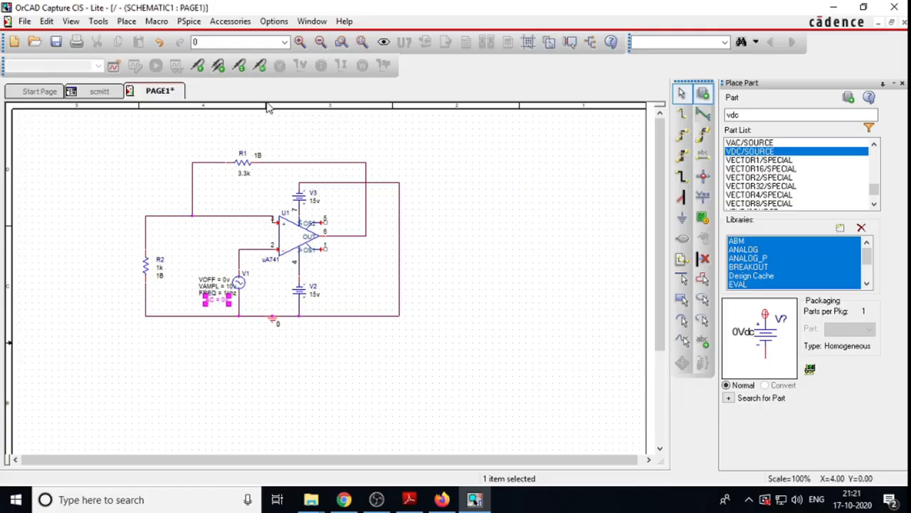
Create a new PSpice simulation profile named schmitt that inherits from none.
left_click(191, 23)
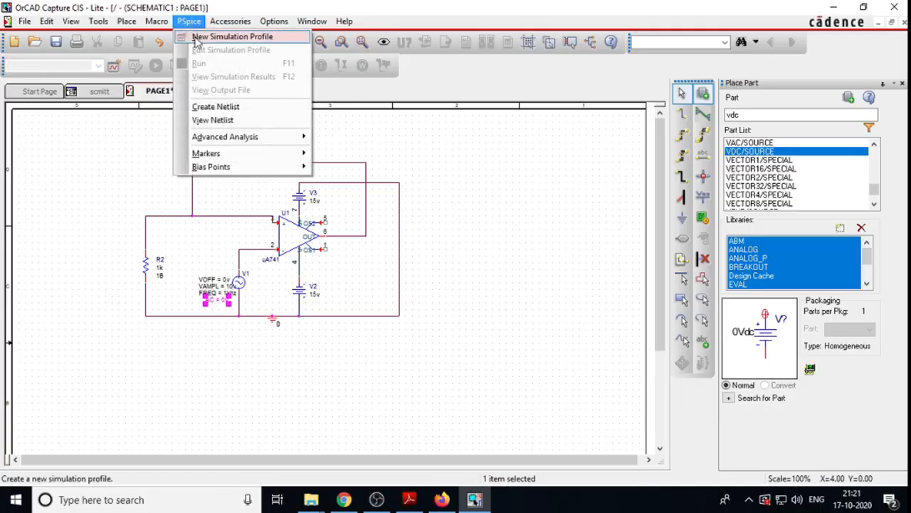
left_click(196, 38)
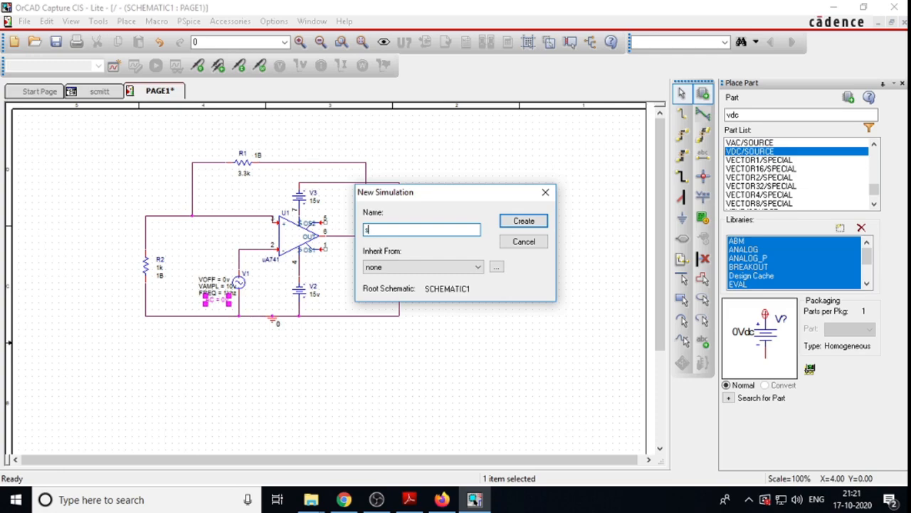
type("schmitt")
left_click(524, 221)
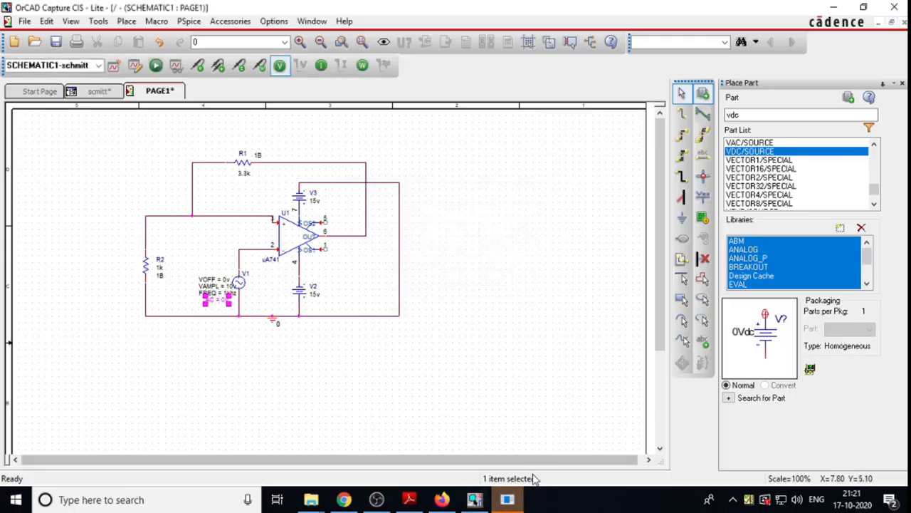
Configure the schmitt profile's time domain analysis with a run time of 5ms and a maximum step size of 5us, and apply it.
left_click(513, 502)
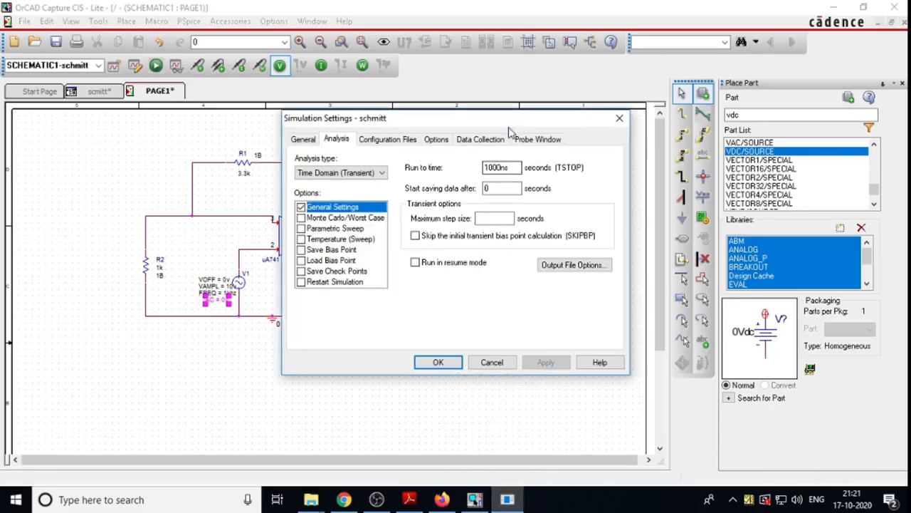
left_click_drag(510, 124, 603, 129)
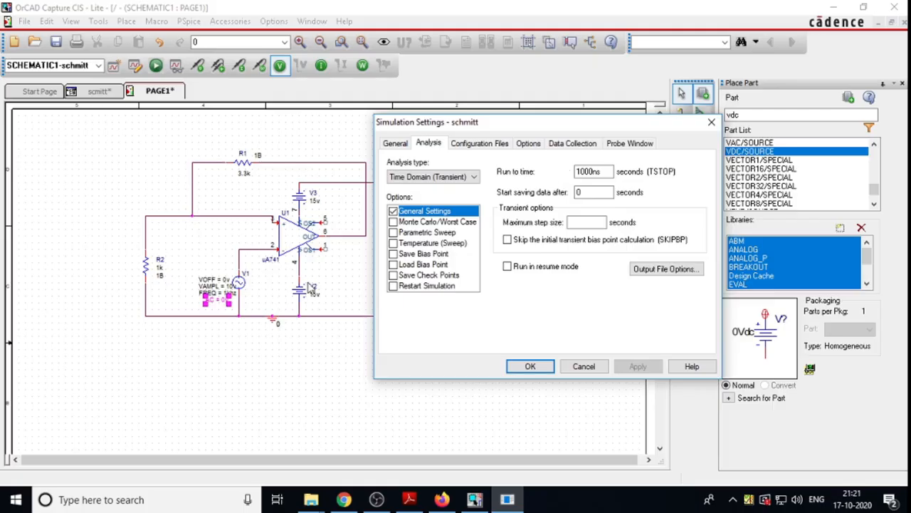
left_click(595, 172)
key("BackSpace")
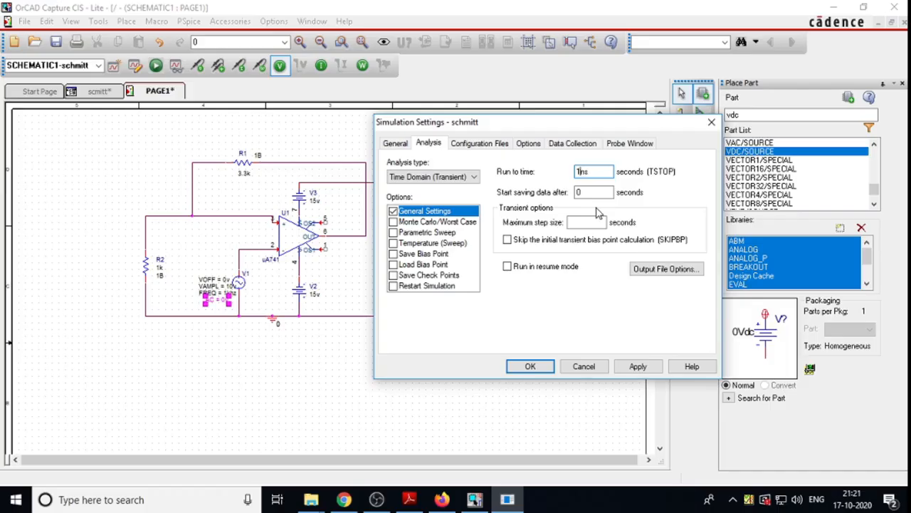
key("BackSpace")
key("Delete")
left_click(583, 222)
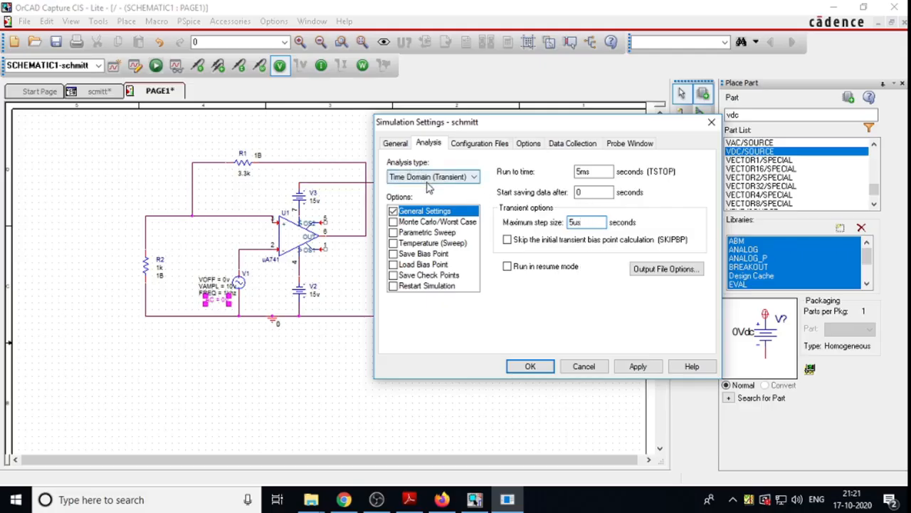
left_click(637, 366)
left_click(530, 366)
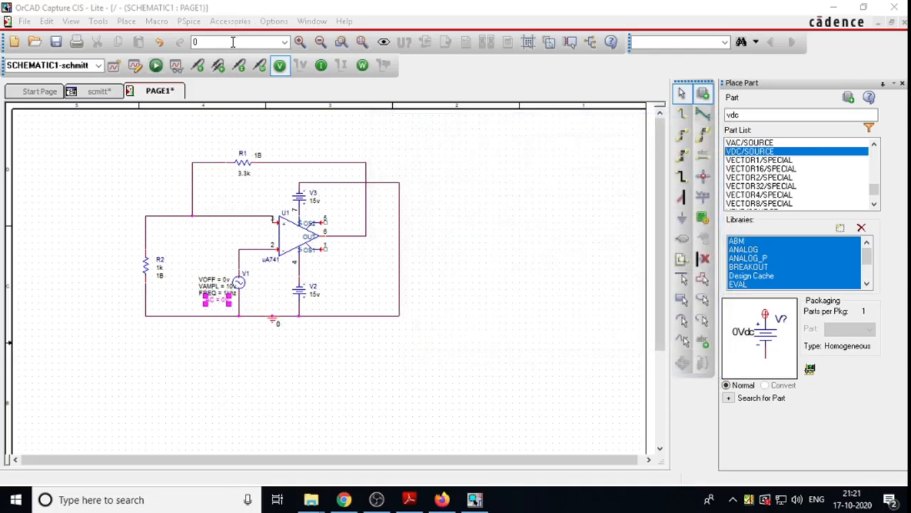
Run the simulation and place a voltage marker on the op-amp's output wire, showing its waveform in PSpice A/D.
left_click(155, 65)
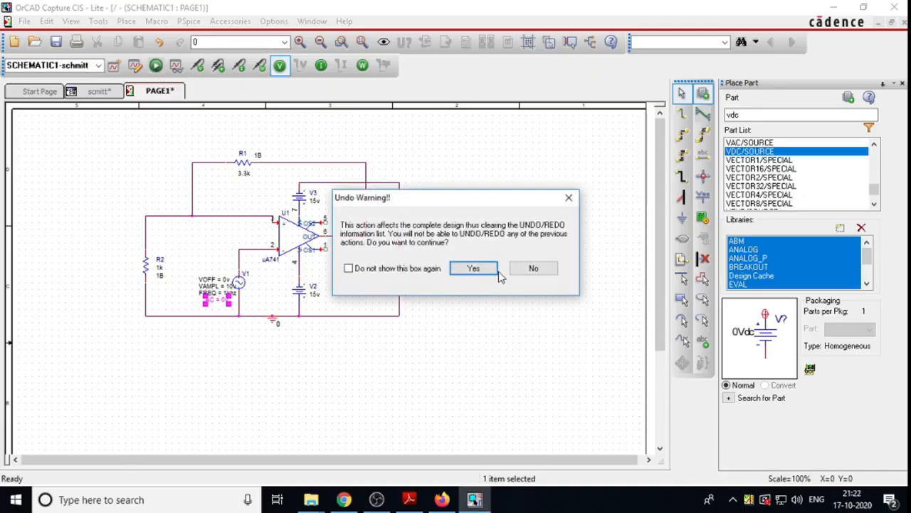
left_click(472, 269)
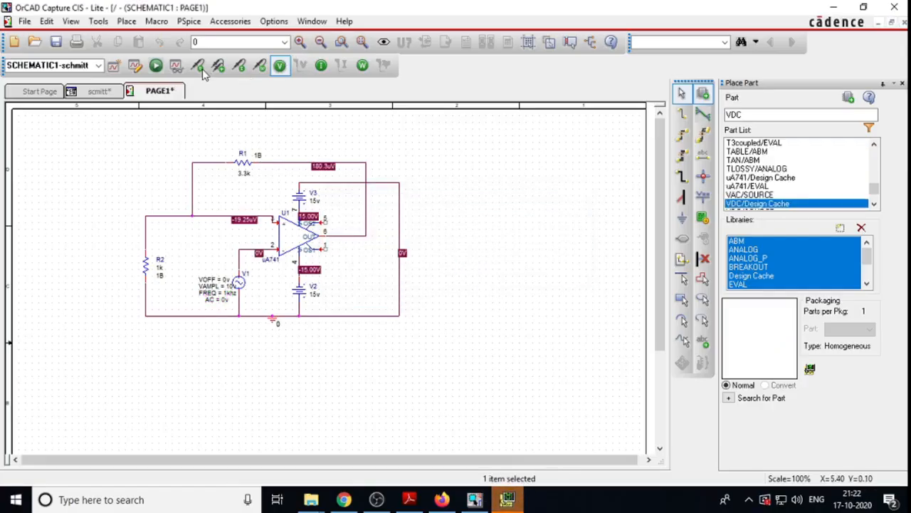
left_click(236, 67)
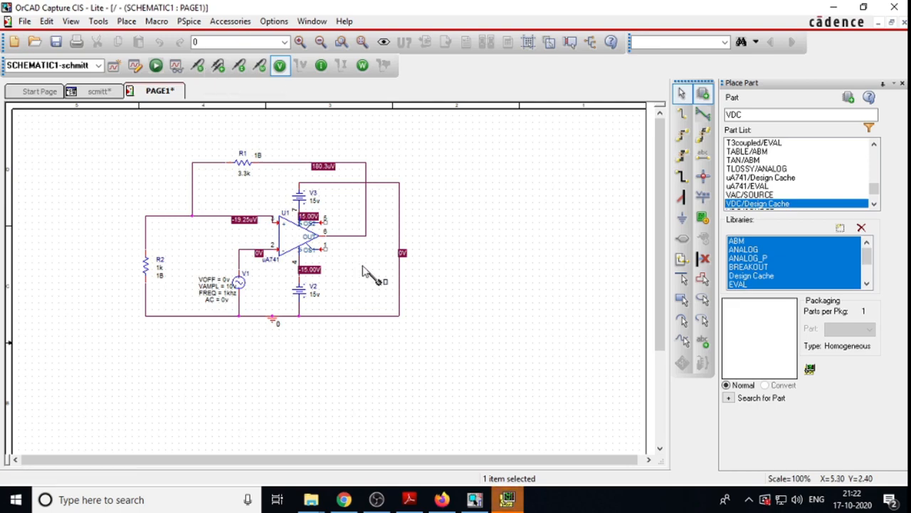
left_click(368, 243)
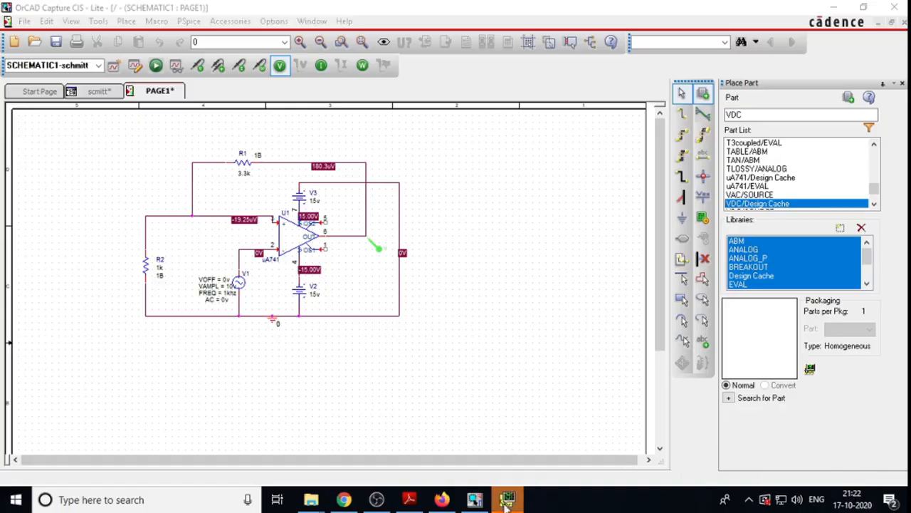
left_click(507, 499)
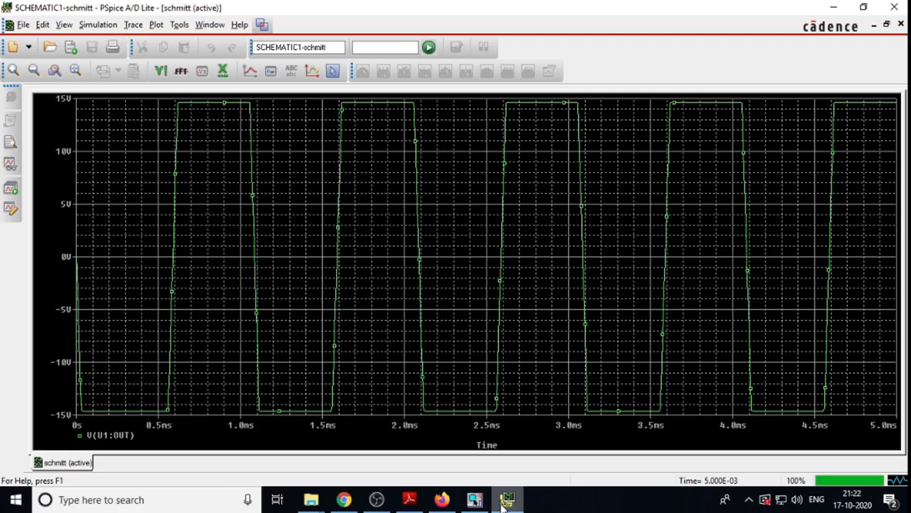
Place a voltage marker in Capture on the wire from V1 to the inverting input and show both traces in PSpice A/D.
left_click(474, 499)
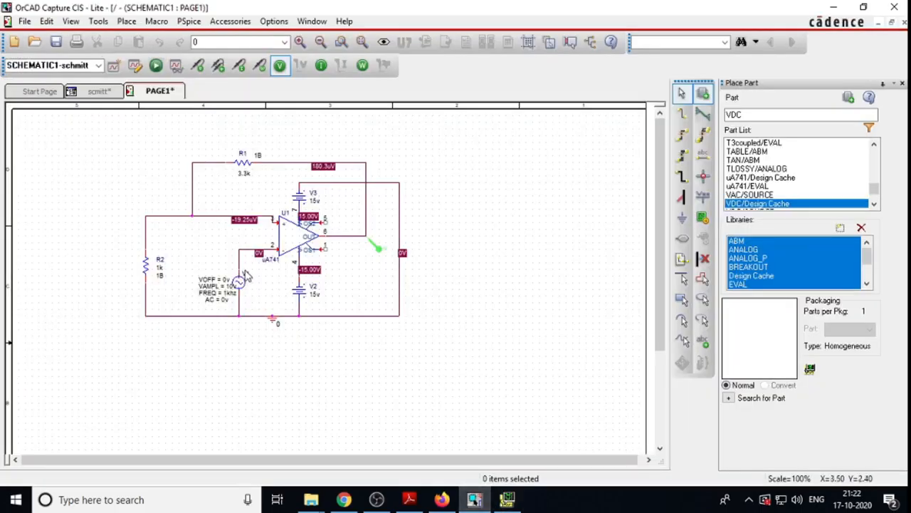
left_click(199, 67)
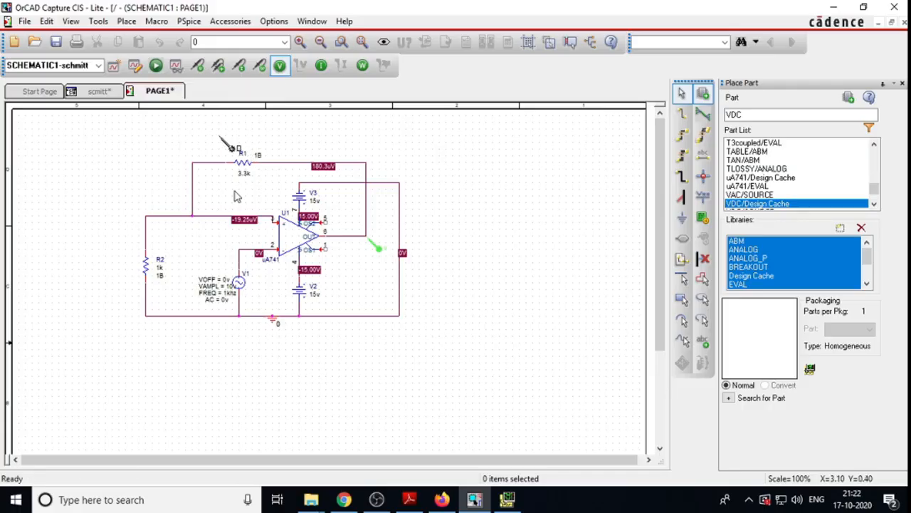
left_click(251, 260)
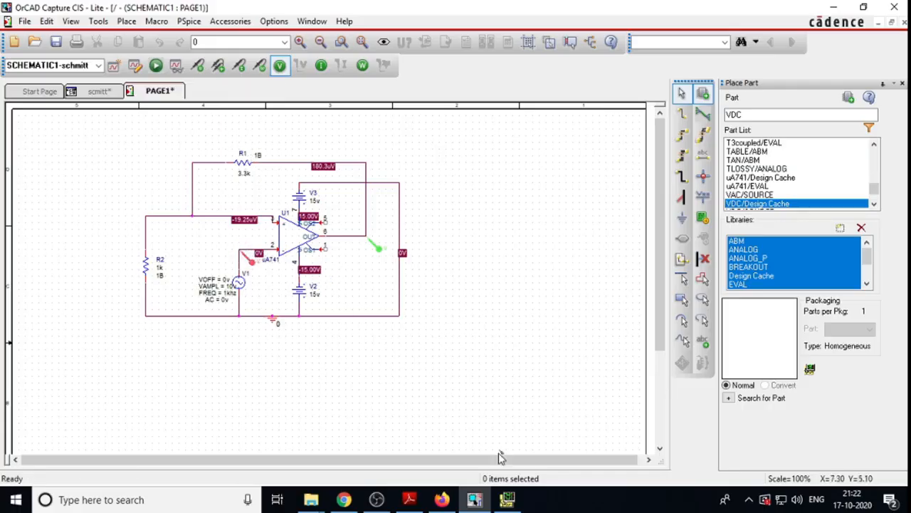
left_click(507, 499)
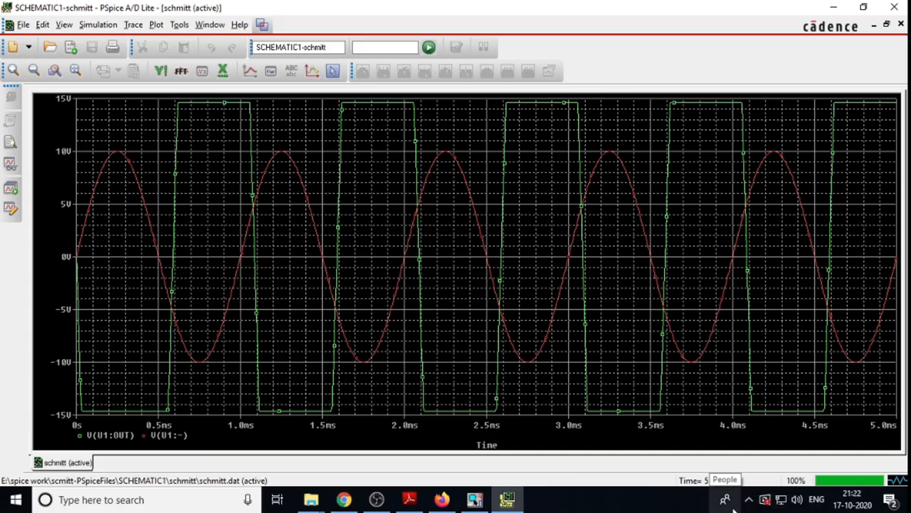
Return to the Capture schematic and delete the voltage marker on the wire between V1 and the op-amp's inverting input.
left_click(166, 25)
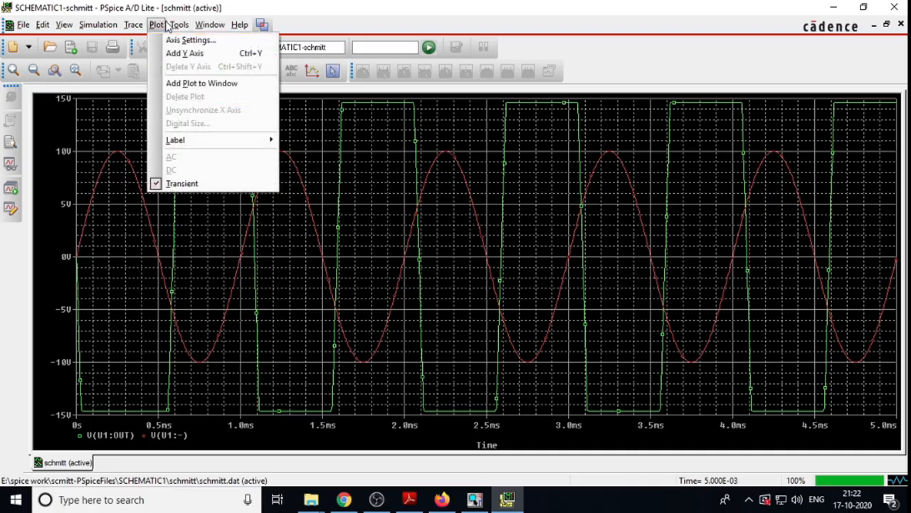
left_click(479, 500)
left_click(261, 265)
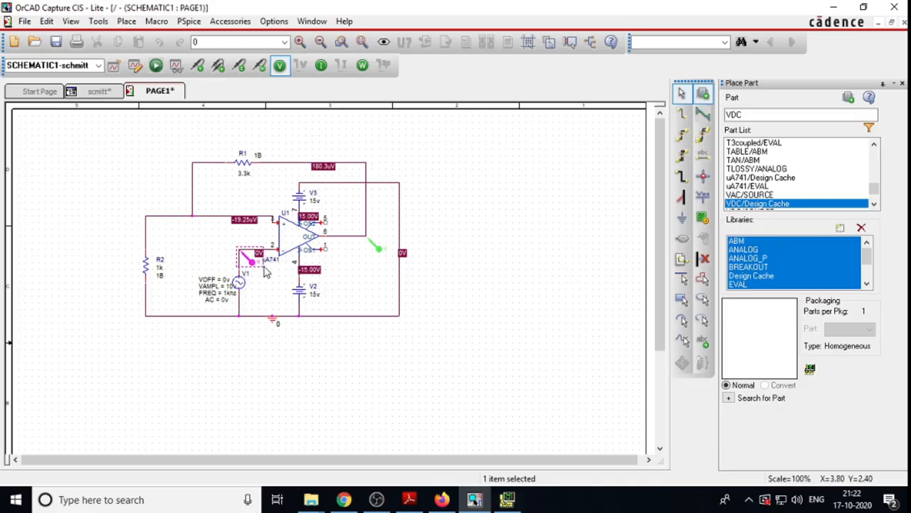
key("Delete")
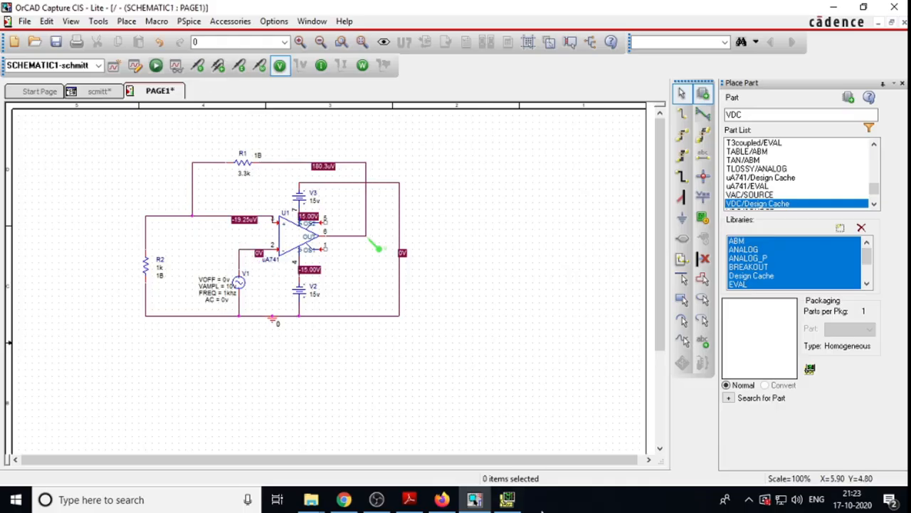
Add a second, empty plot to the waveform window in PSpice A/D.
left_click(507, 499)
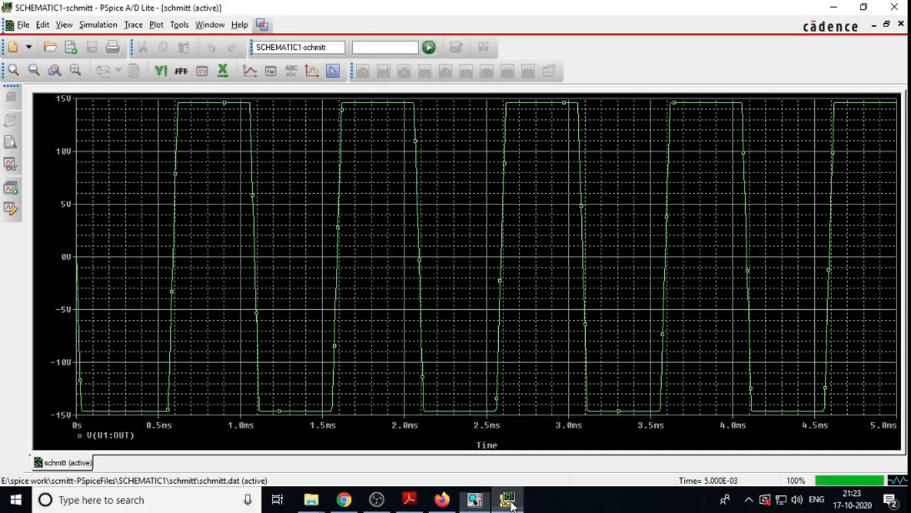
left_click(156, 24)
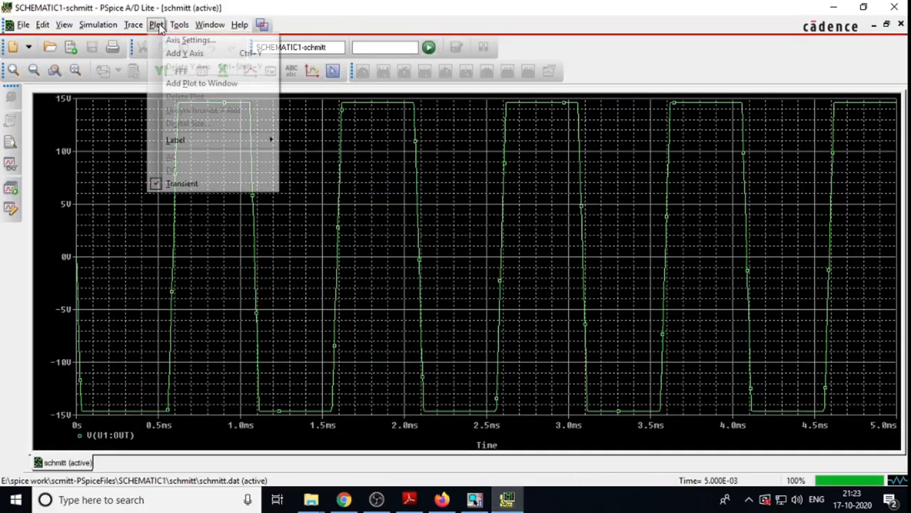
left_click(182, 84)
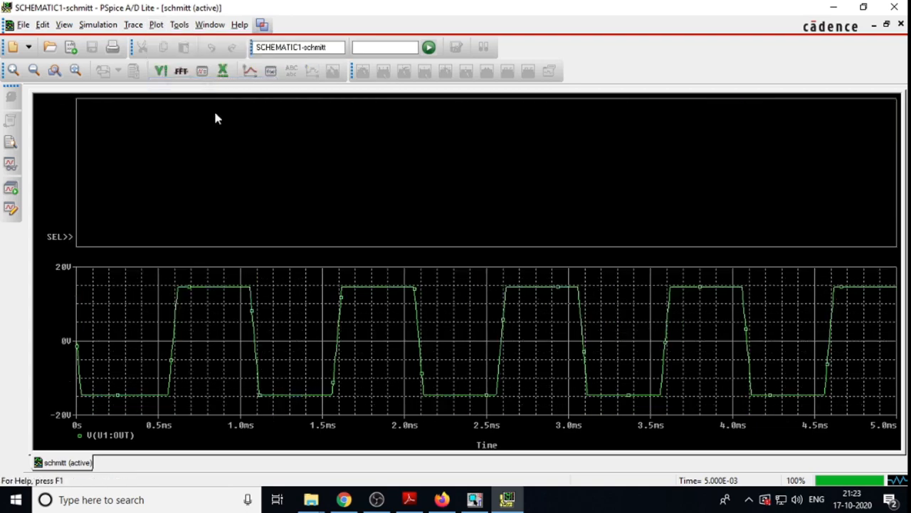
Place a voltage marker on V1's input wire in Capture to show the input sine in the empty PSpice A/D plot.
left_click(474, 500)
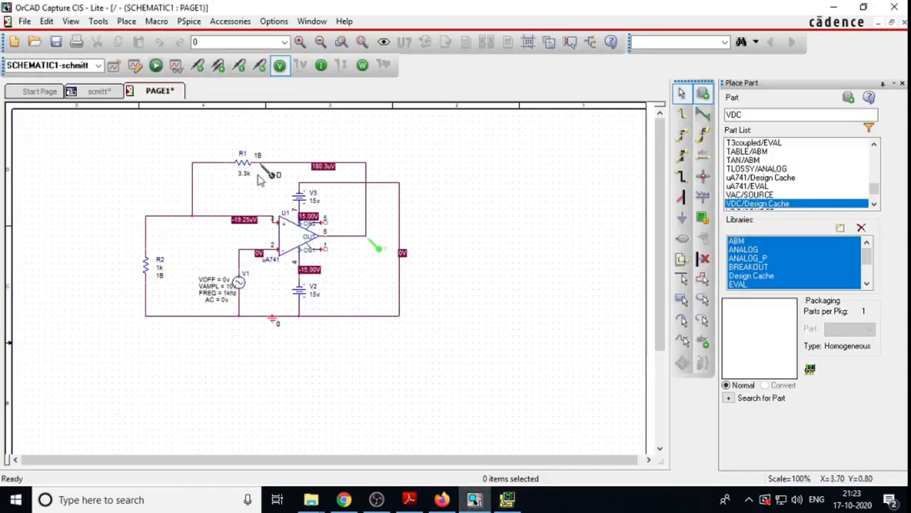
left_click(245, 254)
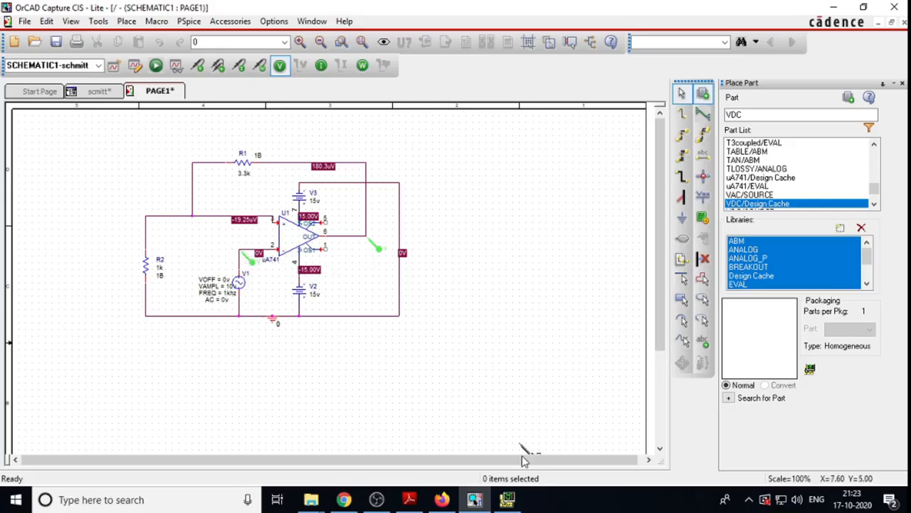
left_click(506, 500)
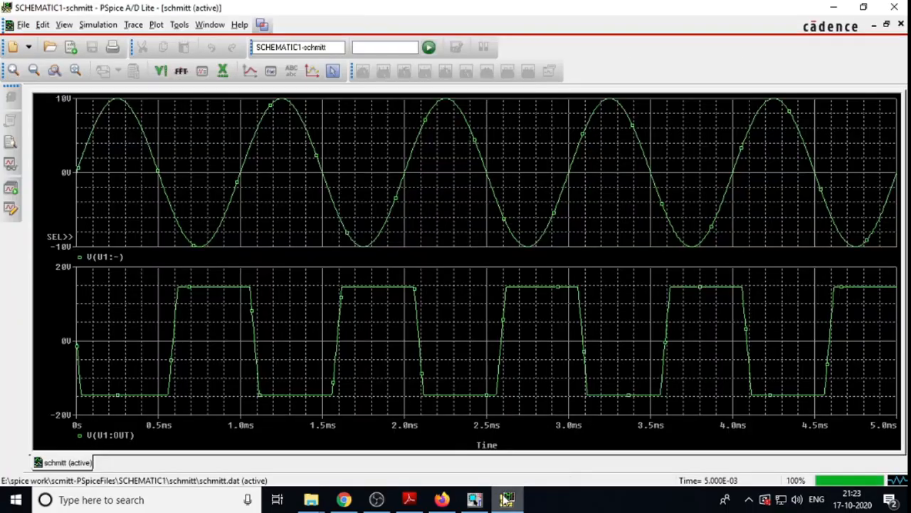